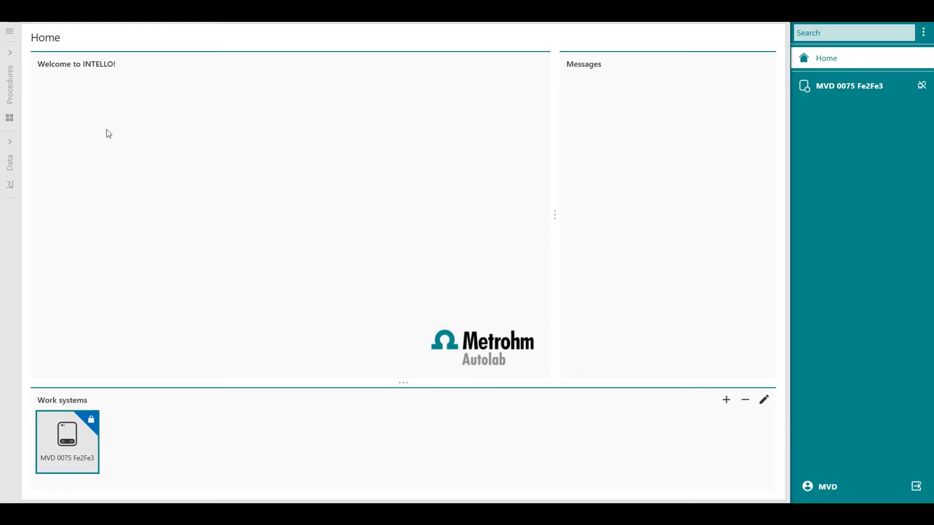
- Open EIS potentiostatic from the Procedures sidebar's Procedure Explorer
{"action": "left_click", "coordinate": [9, 95]}
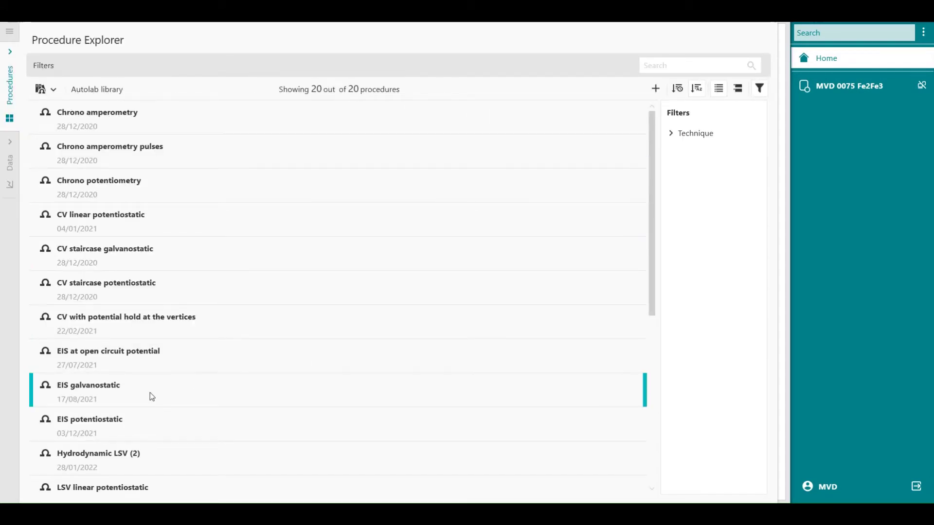
{"action": "left_click", "coordinate": [132, 427]}
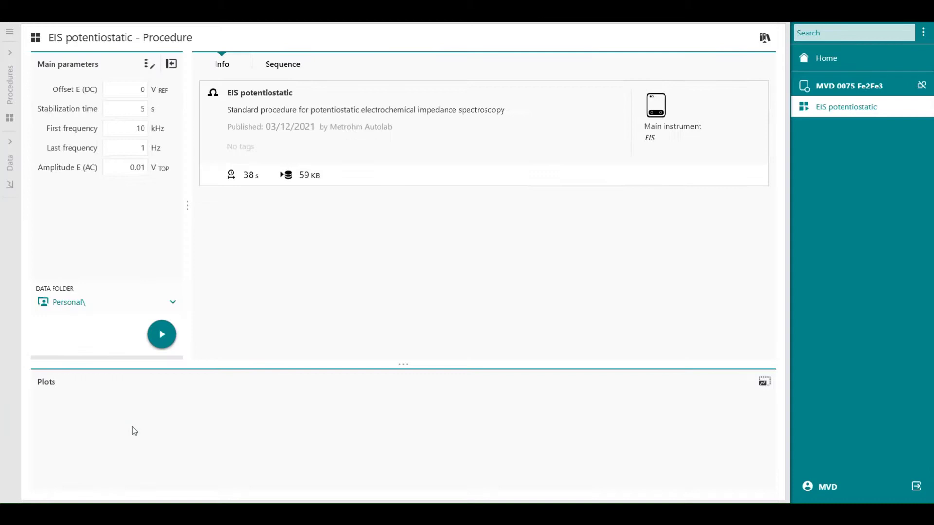
- In the Sequence view, add a Repeat loop and drag Apply settings and EIS frequency scan into it
{"action": "left_click", "coordinate": [287, 67]}
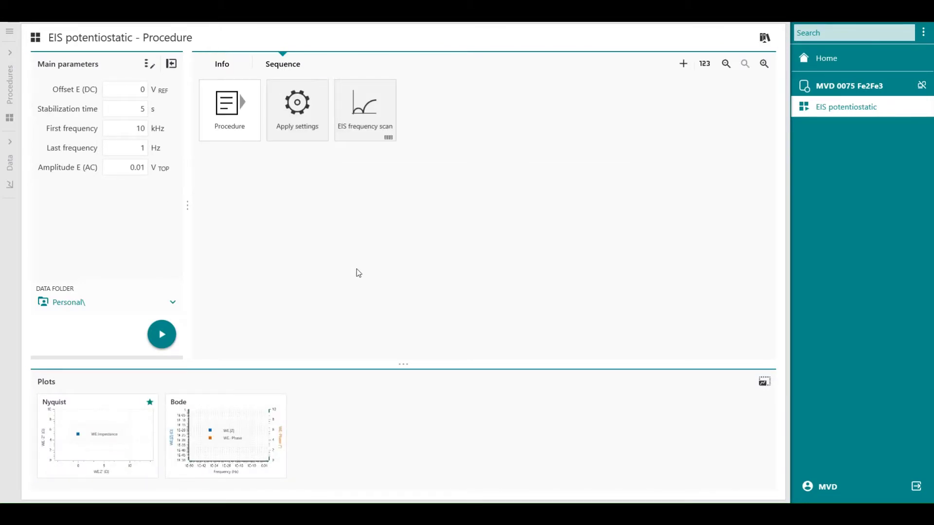
{"action": "left_click", "coordinate": [127, 109]}
{"action": "left_click", "coordinate": [684, 64]}
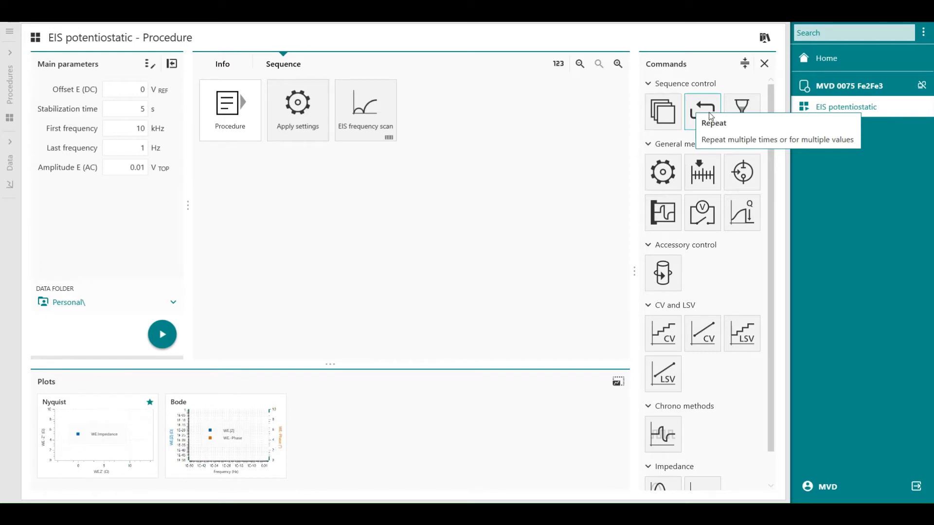
{"action": "left_click_drag", "start_coordinate": [712, 121], "coordinate": [474, 105]}
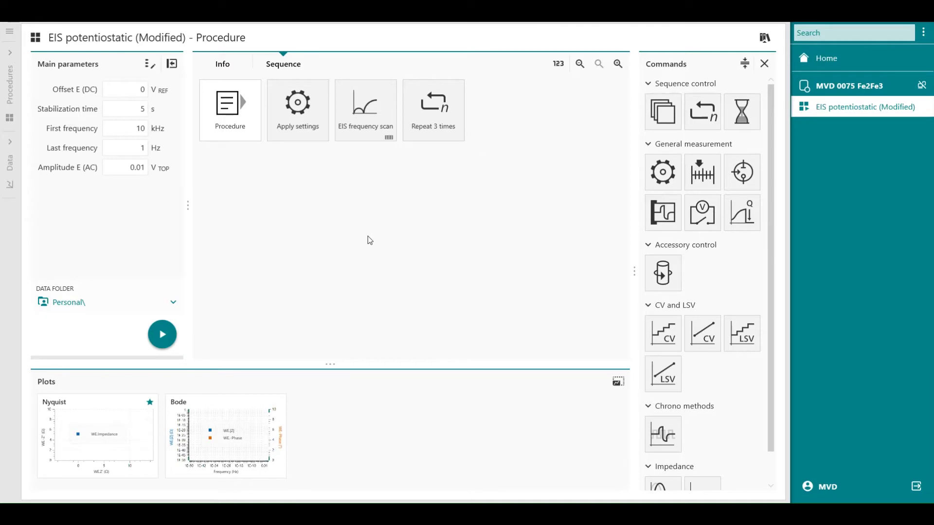
{"action": "mouse_move", "coordinate": [305, 122]}
{"action": "left_mouse_down"}
{"action": "mouse_move", "coordinate": [331, 171]}
{"action": "mouse_move", "coordinate": [439, 132]}
{"action": "mouse_move", "coordinate": [435, 124]}
{"action": "left_mouse_up"}
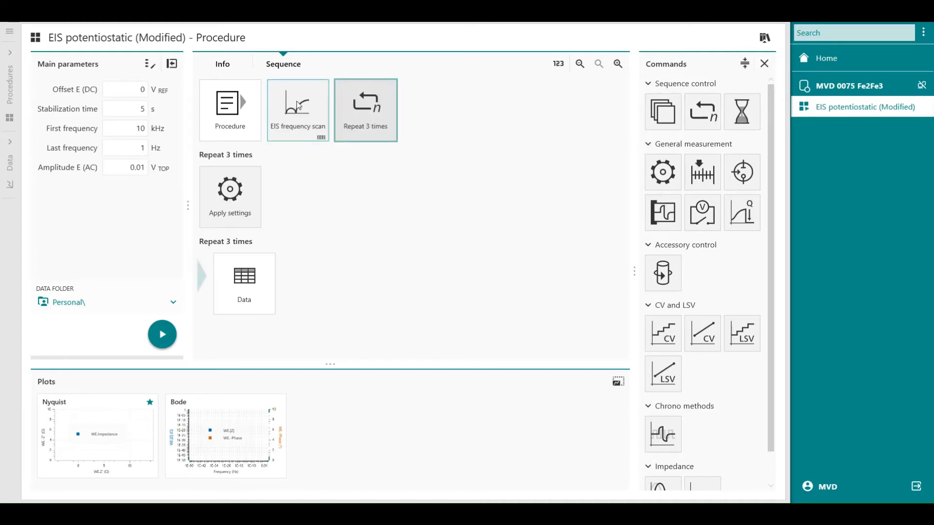
{"action": "mouse_move", "coordinate": [298, 106]}
{"action": "left_mouse_down"}
{"action": "mouse_move", "coordinate": [308, 141]}
{"action": "mouse_move", "coordinate": [355, 118]}
{"action": "left_mouse_up"}
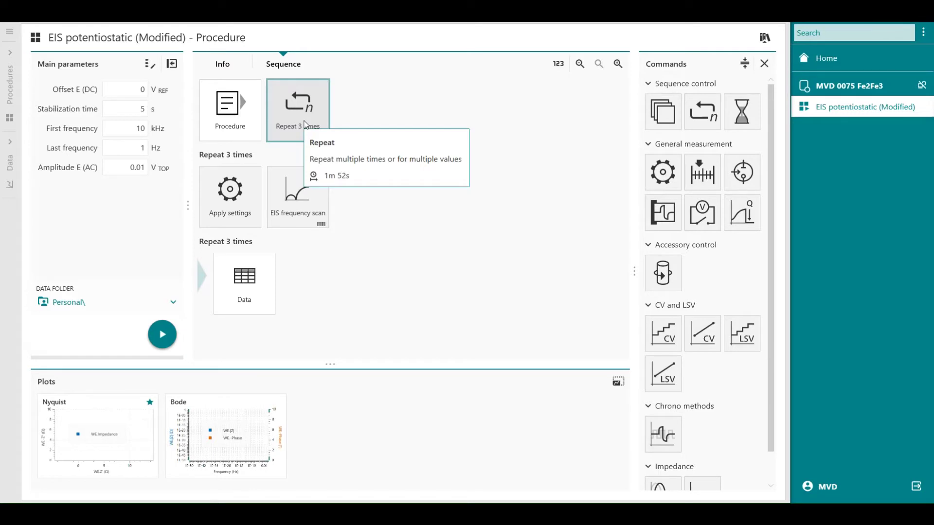
- Set Repeat to 'for multiple values' and add a 'DC bias voltage' parameter in V
{"action": "left_click", "coordinate": [305, 124]}
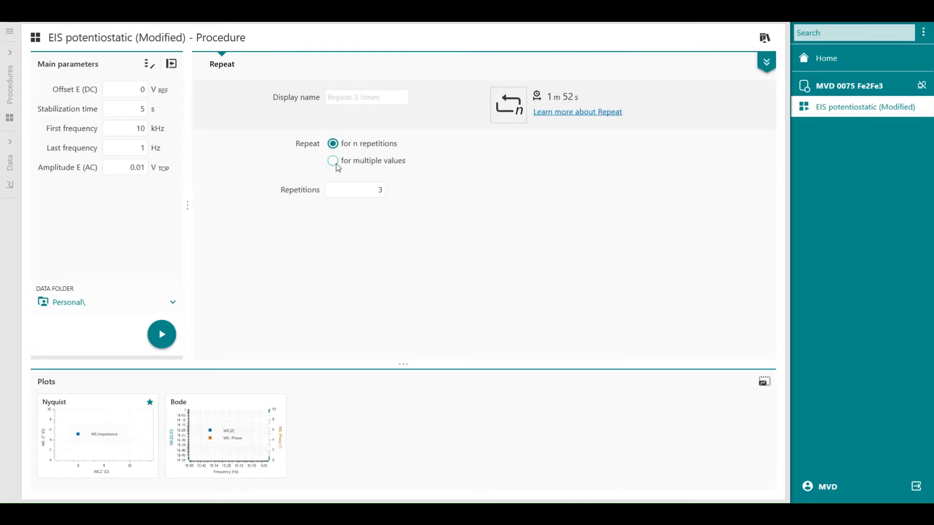
{"action": "left_click", "coordinate": [335, 163]}
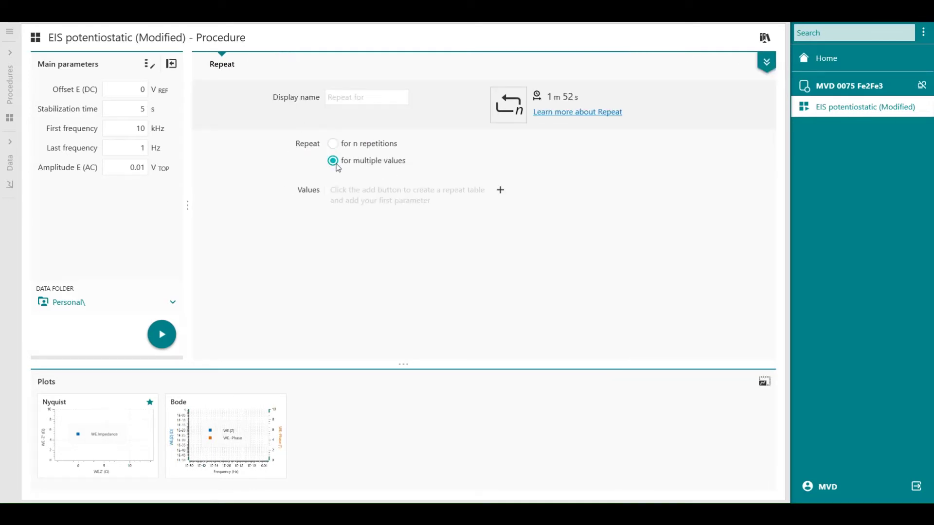
{"action": "left_click", "coordinate": [500, 190]}
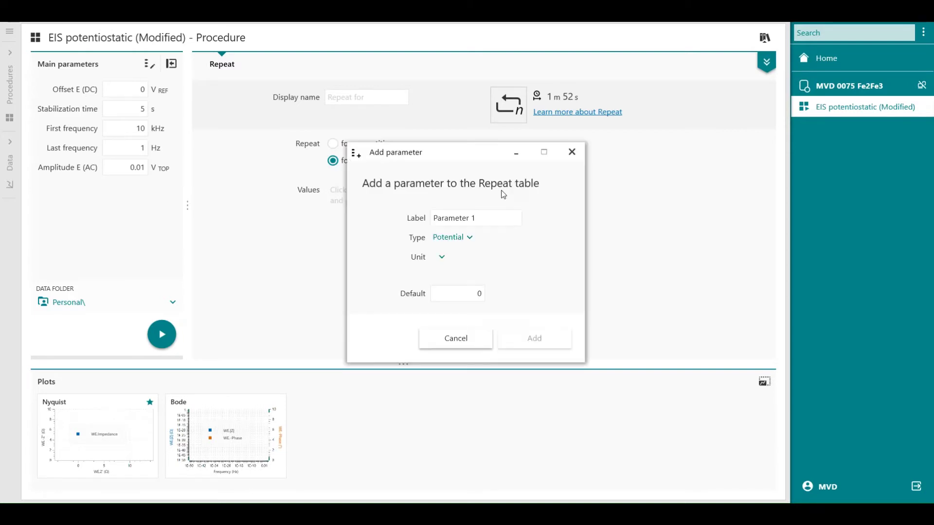
{"action": "triple_click", "coordinate": [491, 217]}
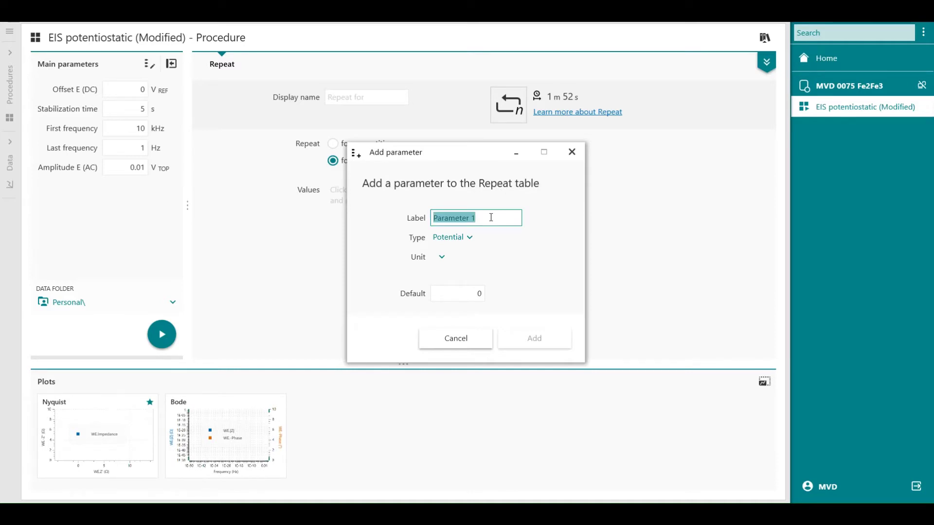
{"action": "type", "text": "DC"}
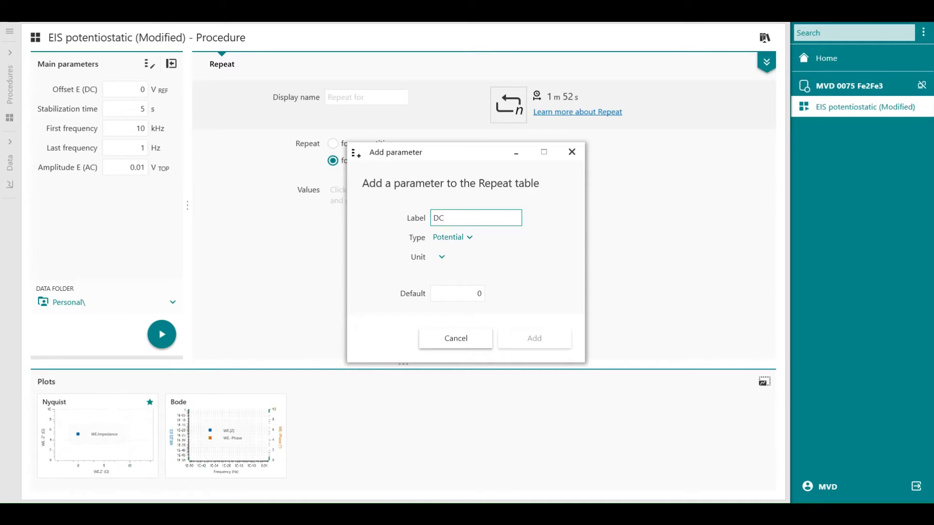
{"action": "type", "text": " bias voltage"}
{"action": "left_click", "coordinate": [441, 257]}
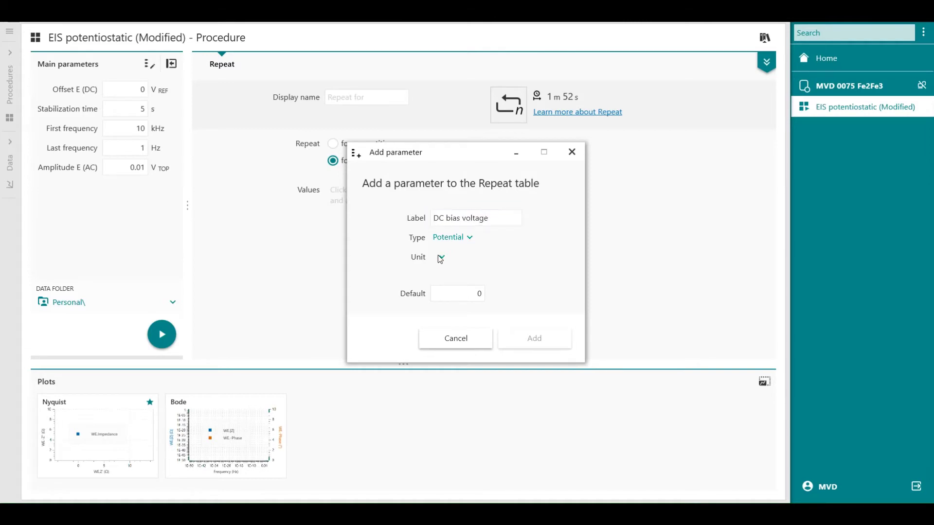
{"action": "left_click", "coordinate": [440, 323]}
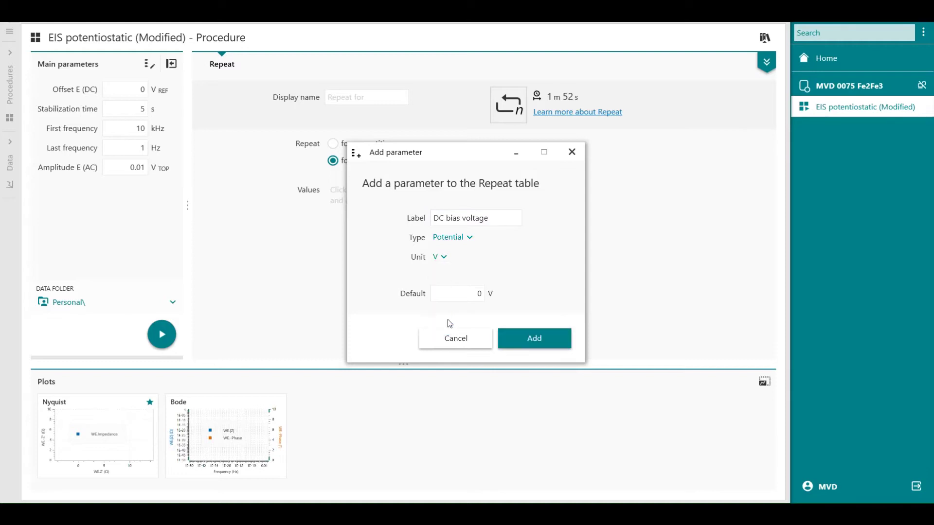
{"action": "left_click", "coordinate": [537, 339]}
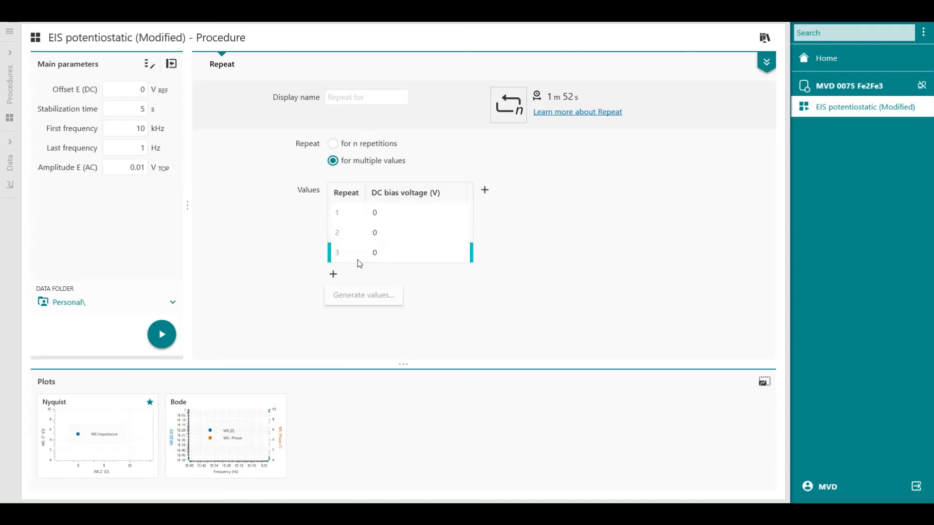
- Generate DC bias voltage values from 0.3 to 0.5 V and add them to the table
{"action": "left_click", "coordinate": [386, 216]}
{"action": "left_click", "coordinate": [386, 217]}
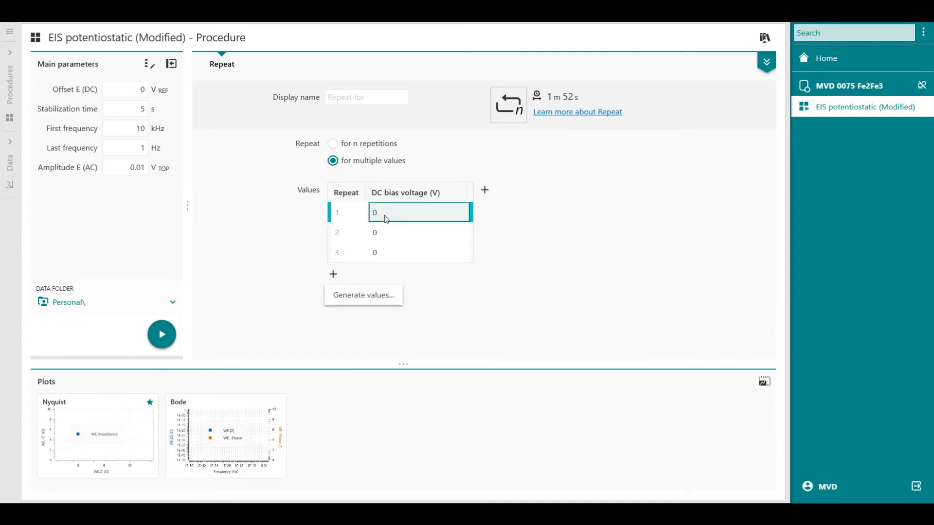
{"action": "left_click", "coordinate": [363, 298]}
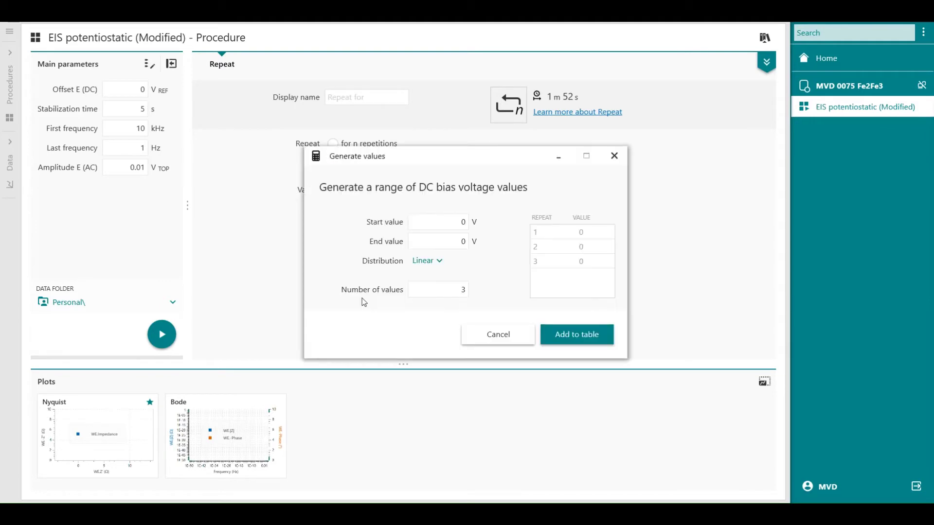
{"action": "left_click", "coordinate": [451, 224]}
{"action": "type", "text": "0.3"}
{"action": "left_click", "coordinate": [459, 239]}
{"action": "type", "text": "0.5"}
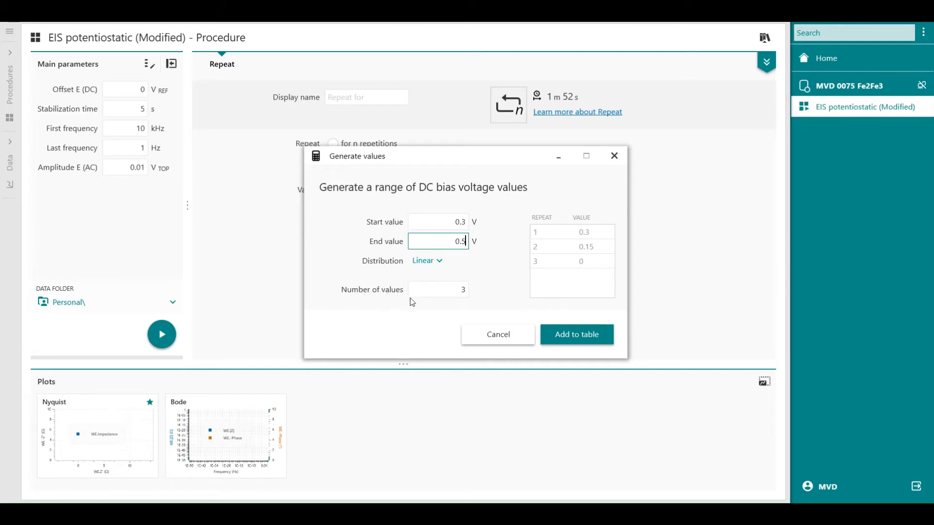
{"action": "left_click", "coordinate": [578, 340]}
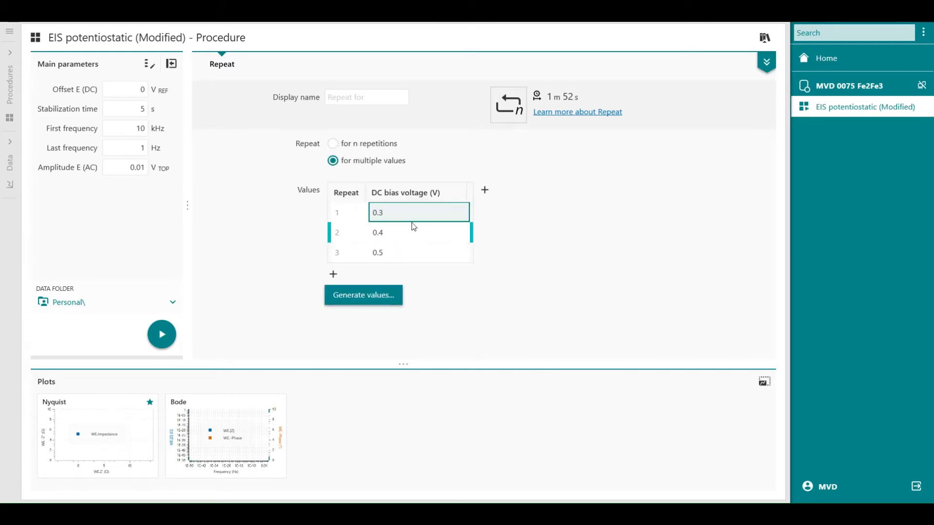
- Add a second repeat parameter named 'AC perturbation' with unit V
{"action": "left_click", "coordinate": [485, 191]}
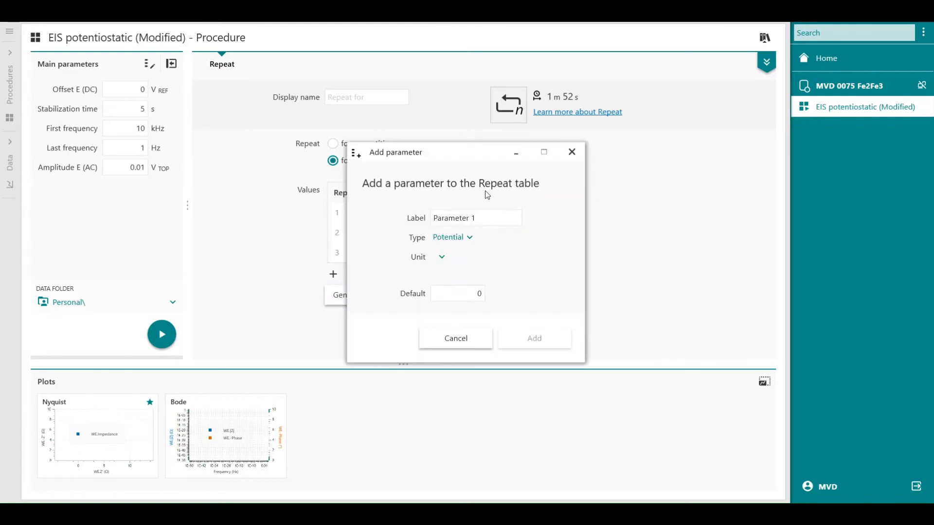
{"action": "left_click", "coordinate": [483, 222]}
{"action": "type", "text": "AC"}
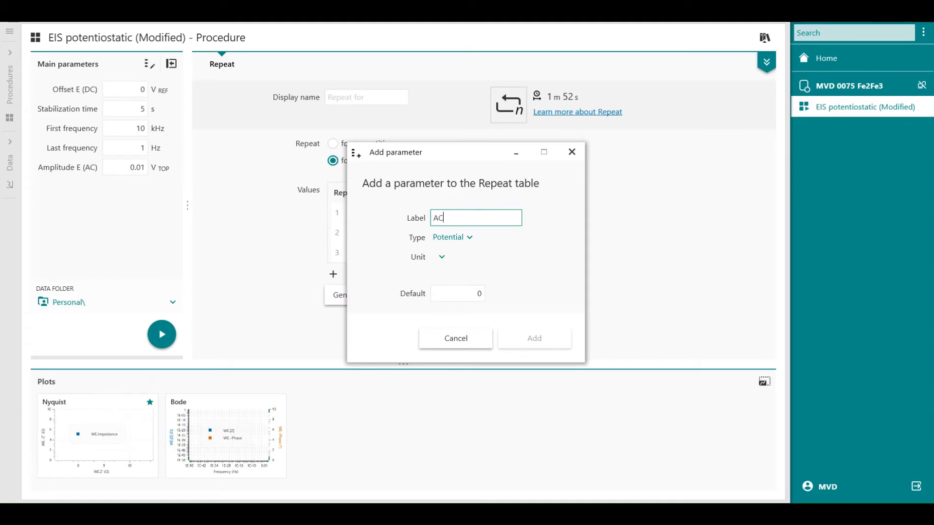
{"action": "type", "text": " perturbation"}
{"action": "left_click", "coordinate": [441, 256]}
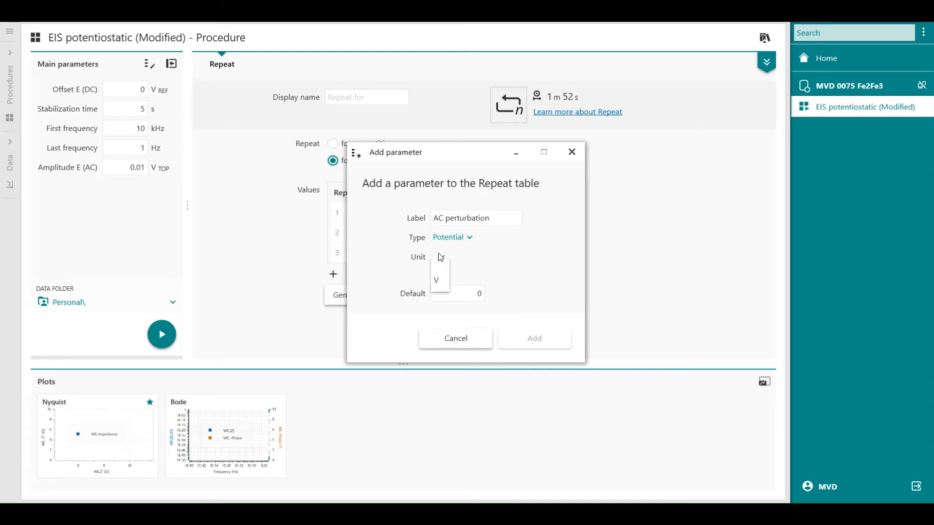
{"action": "left_click", "coordinate": [439, 308]}
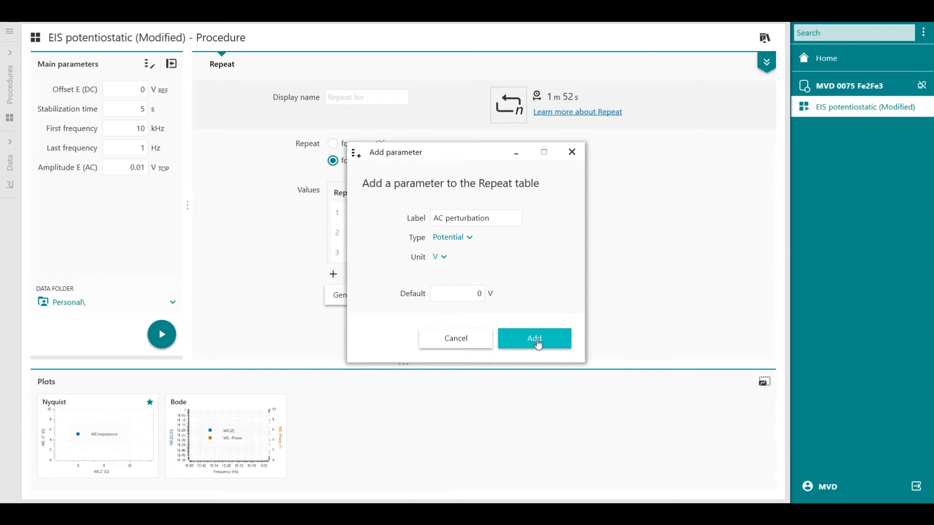
{"action": "left_click", "coordinate": [535, 341]}
- Generate linear AC perturbation values from 0.03 to 0.120 V and add them to the table
{"action": "left_click", "coordinate": [510, 213]}
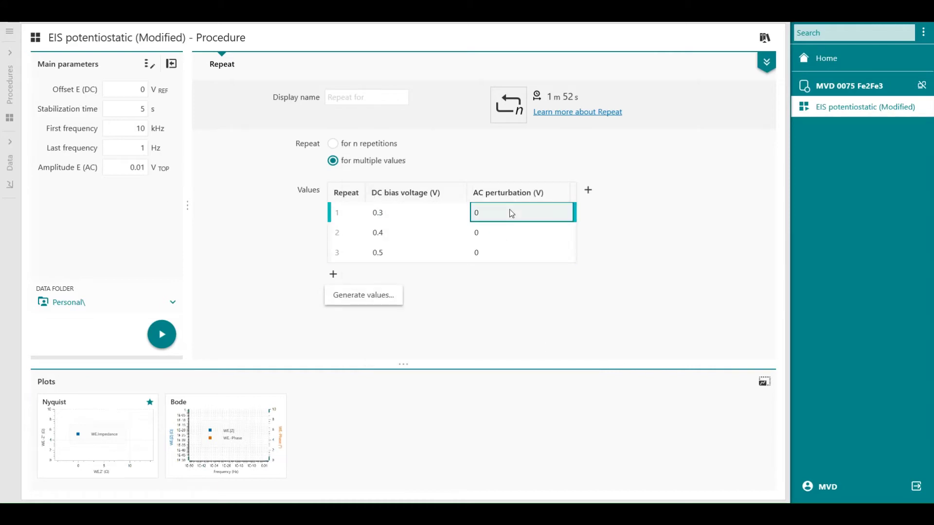
{"action": "left_click", "coordinate": [388, 299]}
{"action": "double_click", "coordinate": [453, 223]}
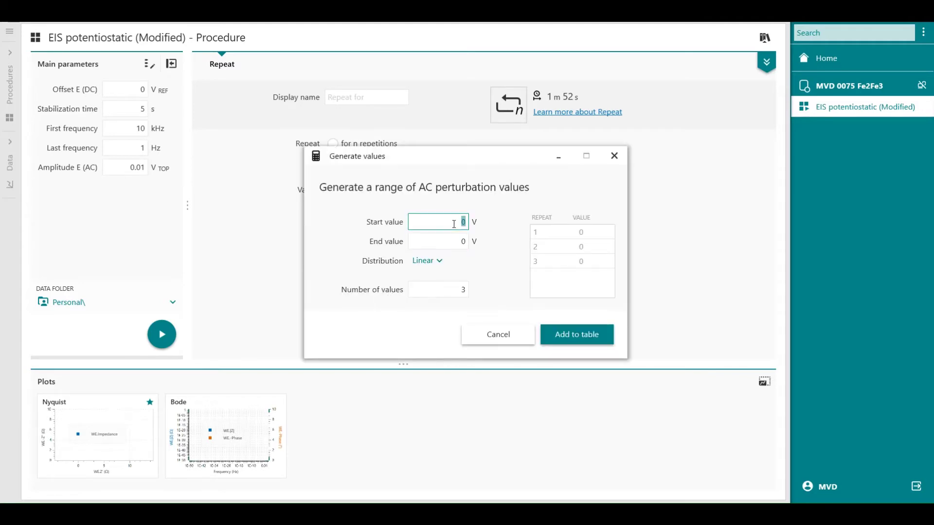
{"action": "type", "text": "0.03"}
{"action": "left_click", "coordinate": [460, 242]}
{"action": "double_click", "coordinate": [458, 241]}
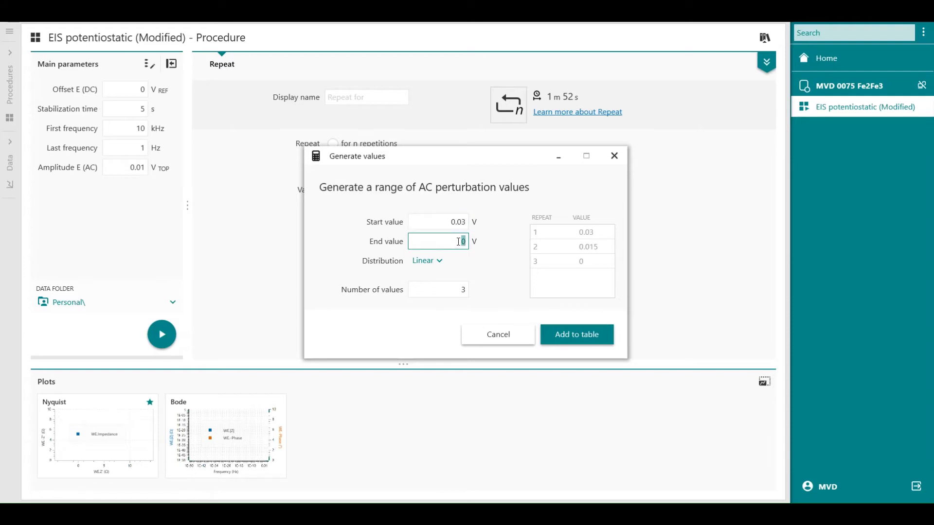
{"action": "type", "text": "0.120"}
{"action": "left_click", "coordinate": [439, 263]}
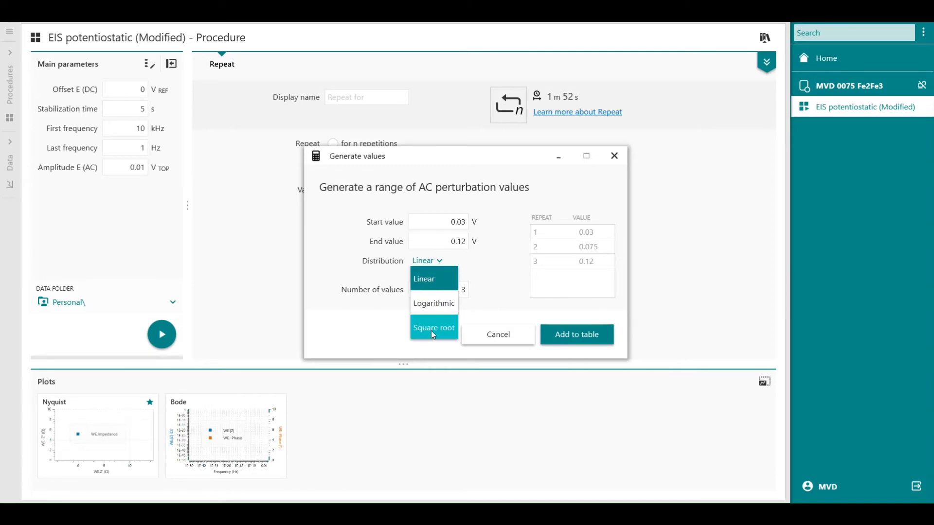
{"action": "left_click", "coordinate": [433, 280]}
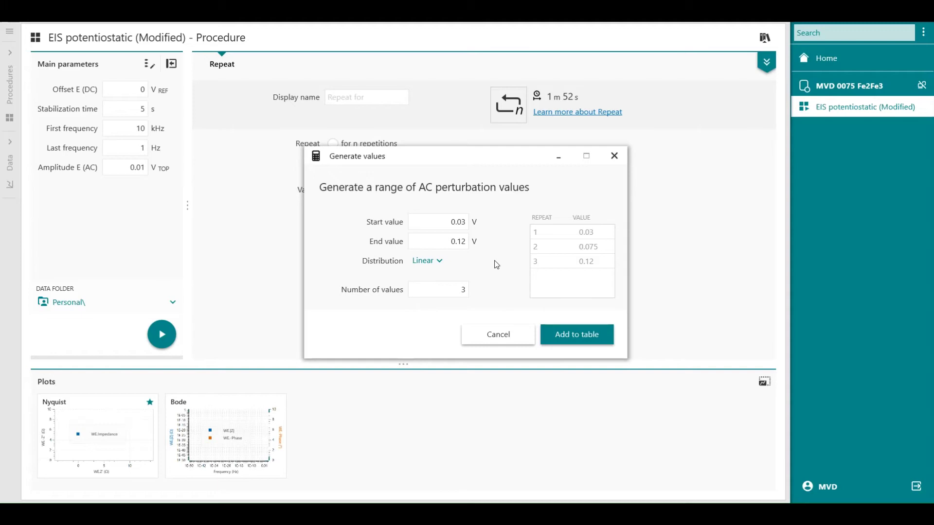
{"action": "left_click", "coordinate": [561, 335]}
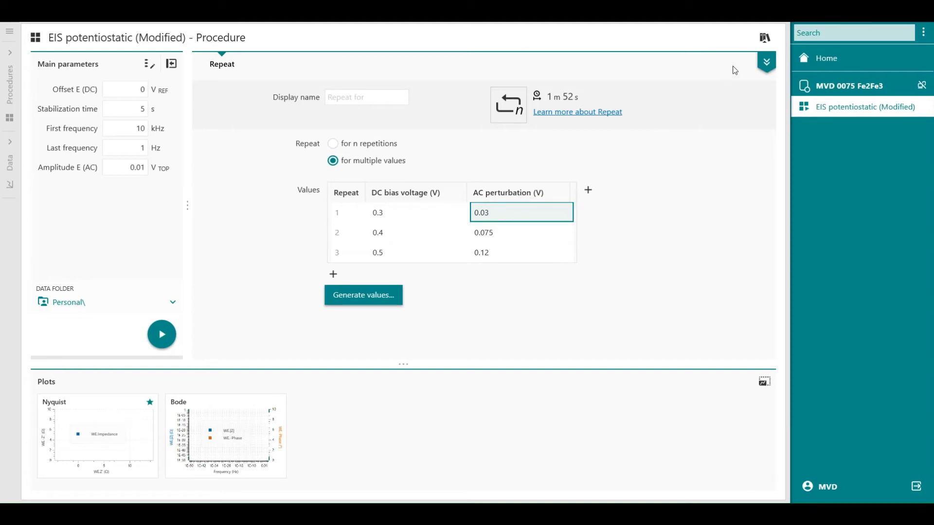
- Delete the Offset E (DC) and Amplitude E (AC) rows from Main parameters and confirm
{"action": "left_click", "coordinate": [765, 63]}
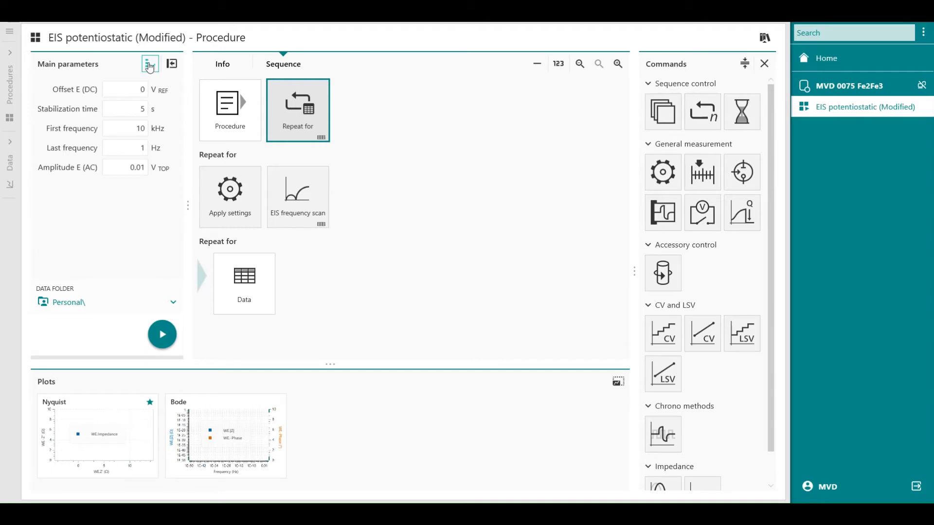
{"action": "left_click", "coordinate": [150, 68]}
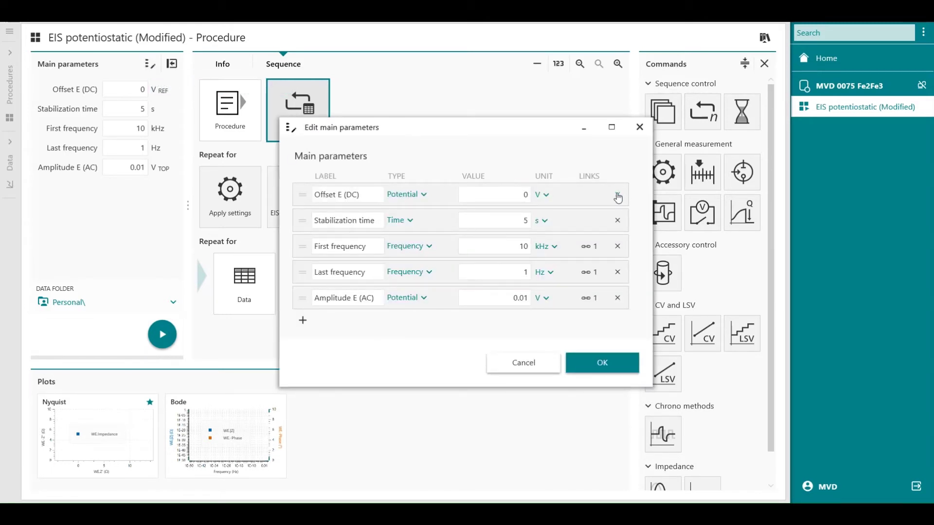
{"action": "left_click", "coordinate": [618, 196]}
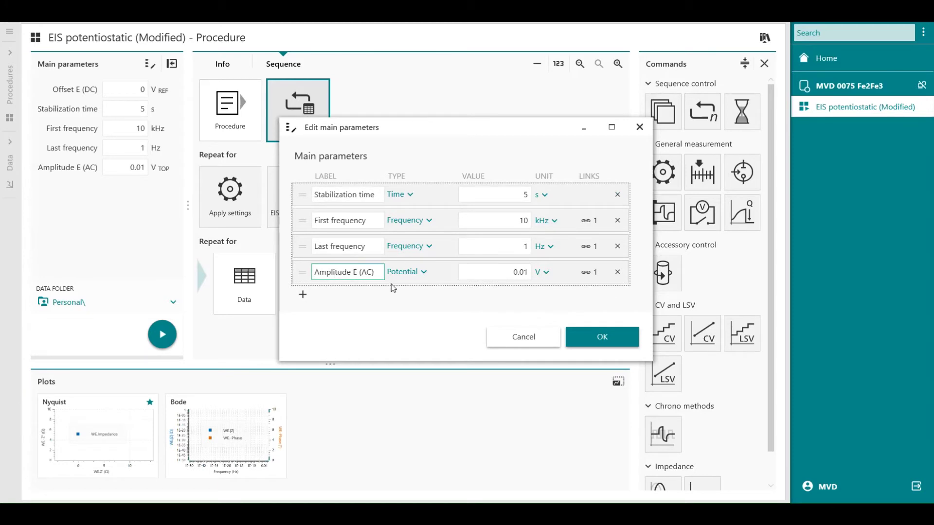
{"action": "left_click", "coordinate": [618, 271]}
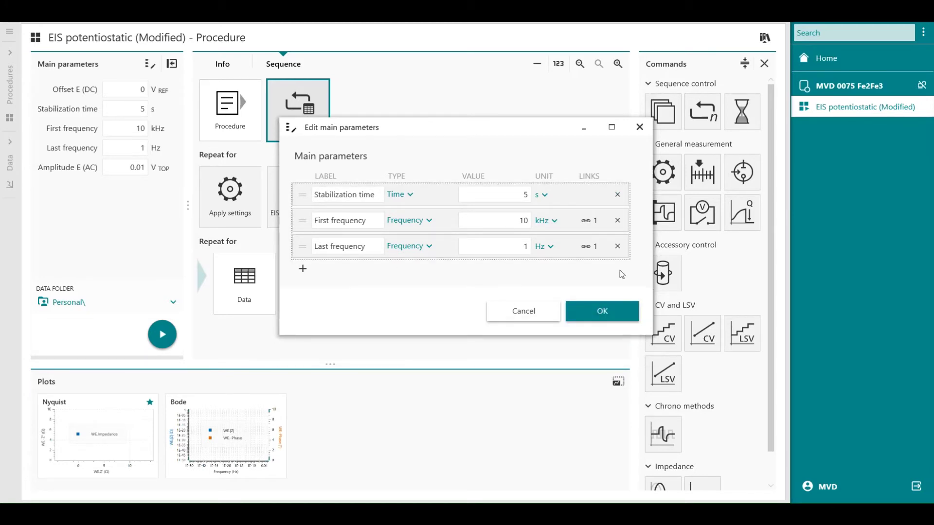
{"action": "left_click", "coordinate": [597, 313]}
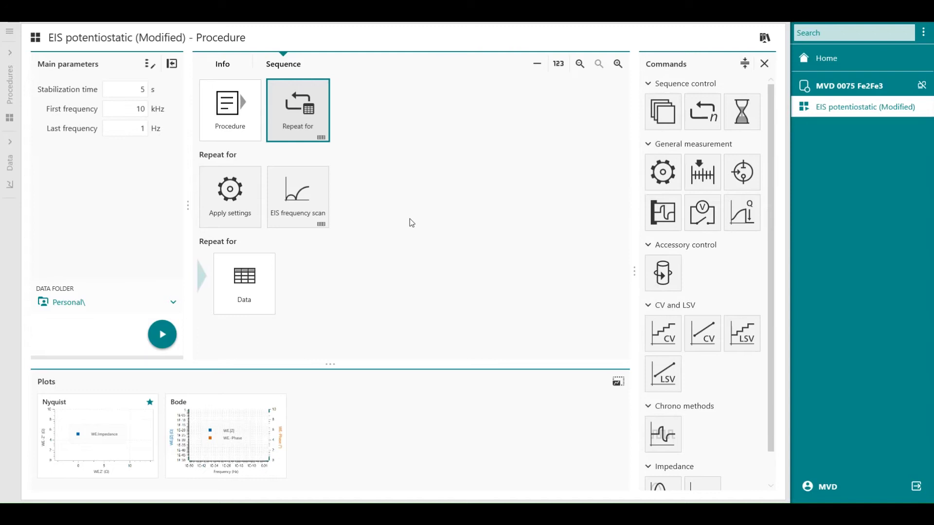
- Link the Apply settings potential to the repeat parameter DC bias voltage
{"action": "left_click", "coordinate": [242, 203]}
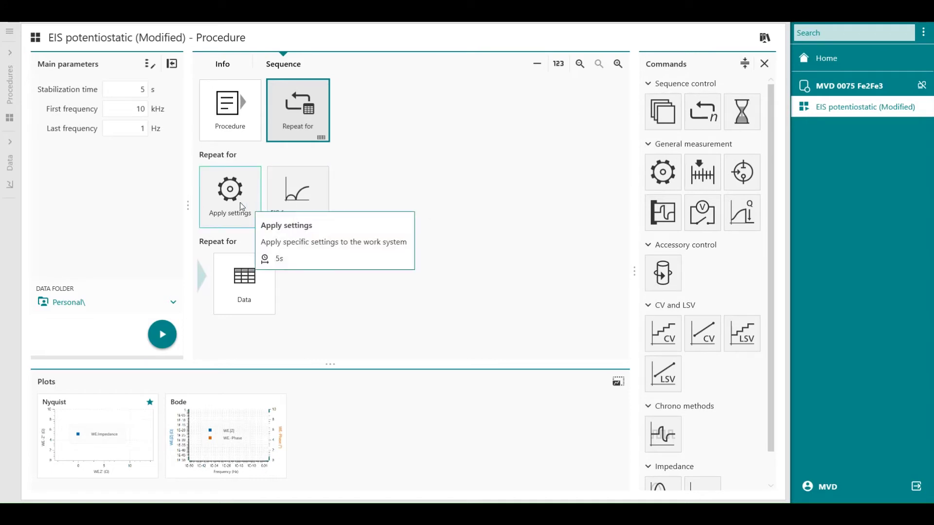
{"action": "double_click", "coordinate": [240, 202]}
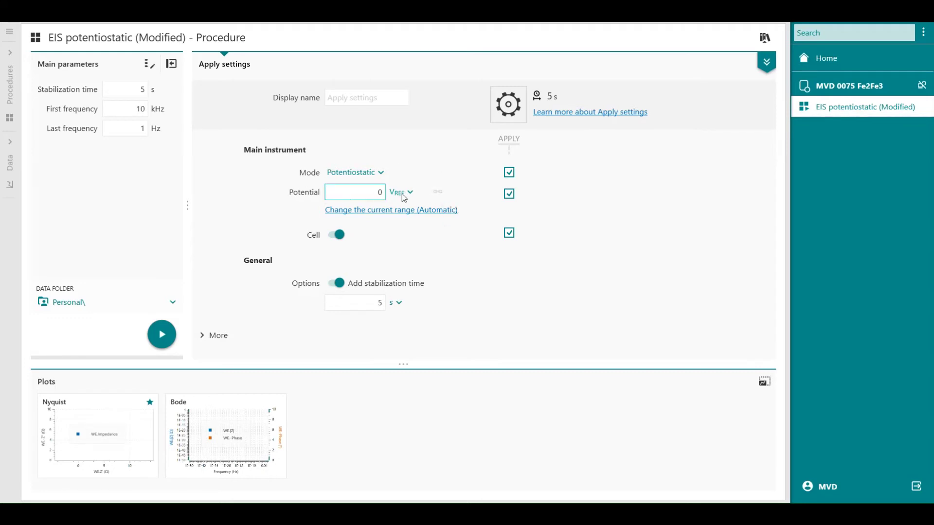
{"action": "left_click", "coordinate": [437, 192]}
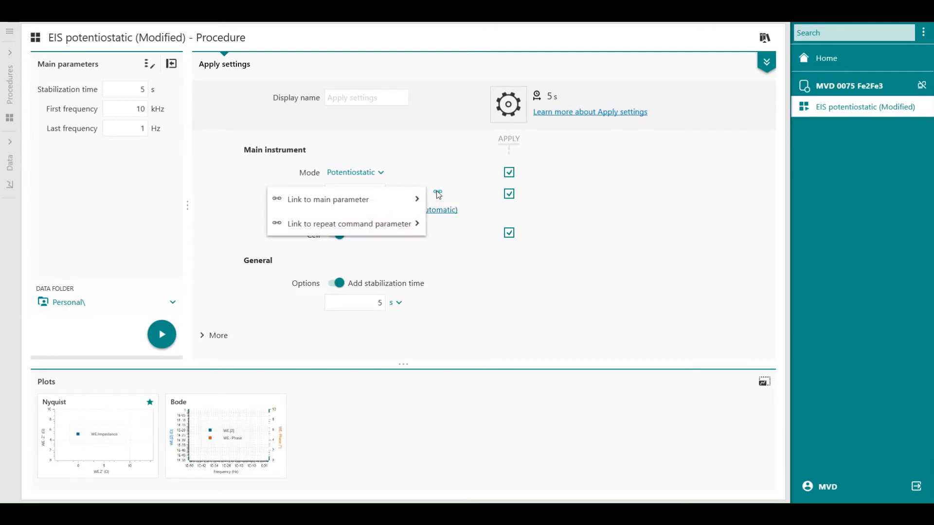
{"action": "mouse_move", "coordinate": [408, 226]}
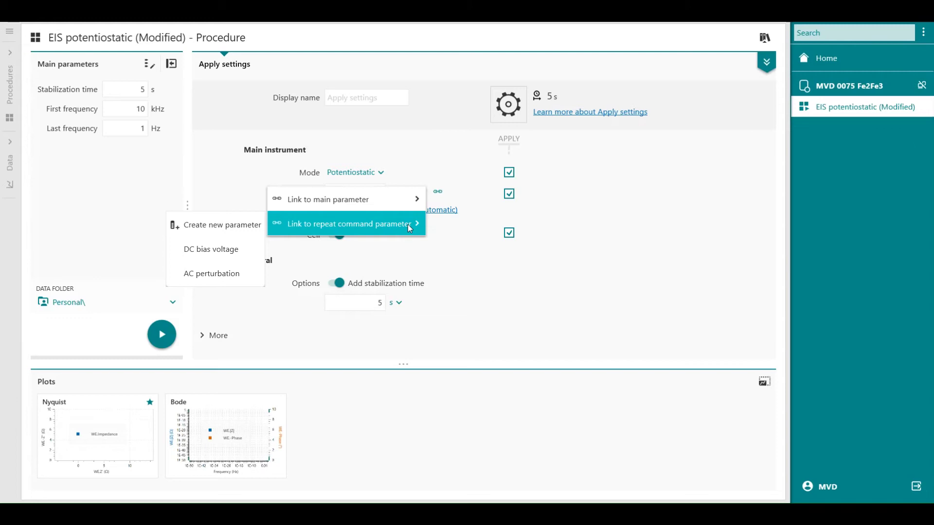
{"action": "left_click", "coordinate": [221, 249]}
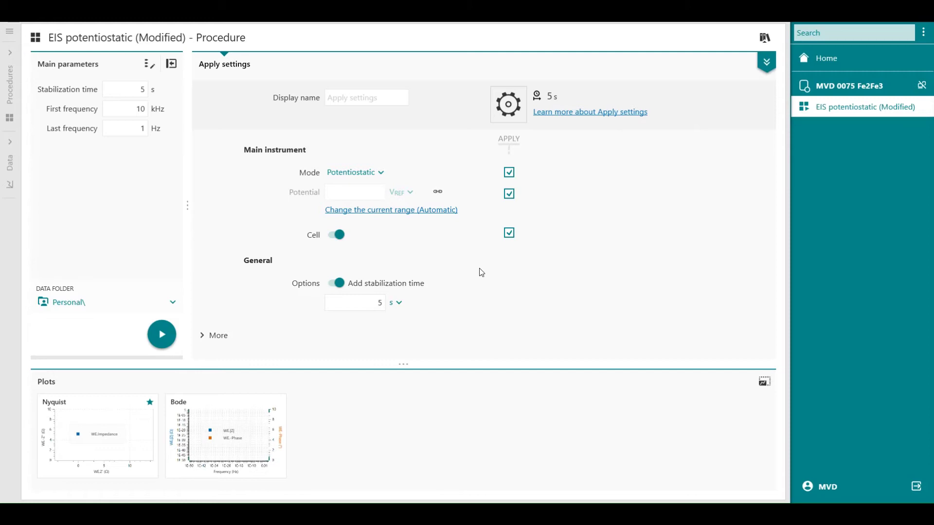
- Open the EIS frequency scan details and change the amplitude unit to VRMS
{"action": "left_click", "coordinate": [767, 62]}
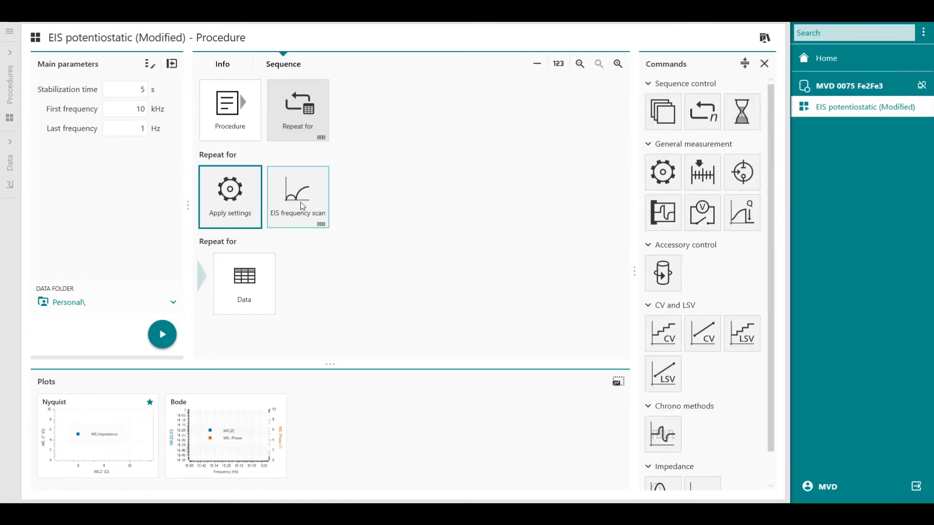
{"action": "left_click", "coordinate": [302, 206]}
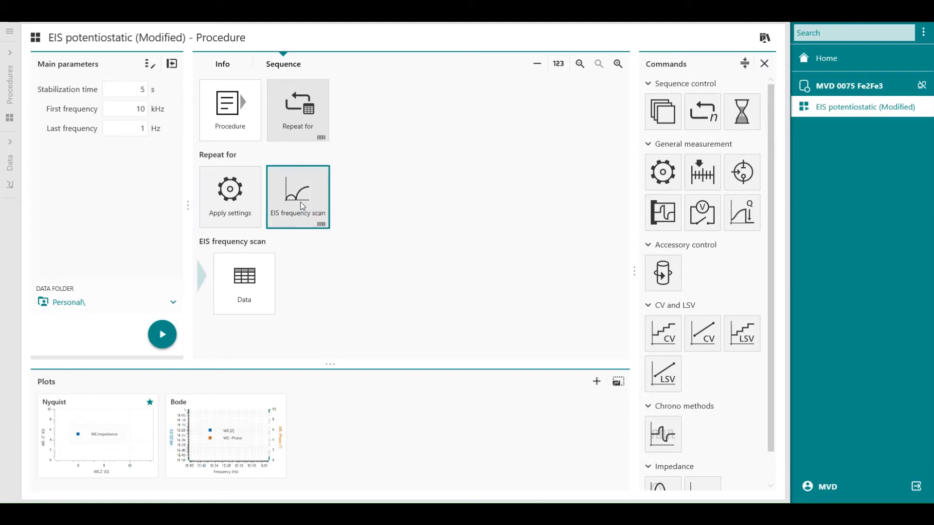
{"action": "double_click", "coordinate": [302, 206]}
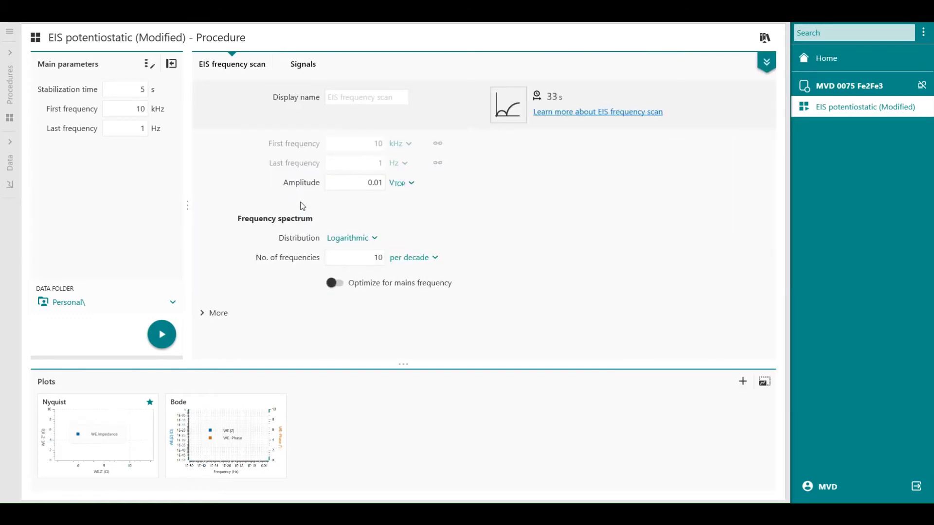
{"action": "left_click", "coordinate": [413, 183]}
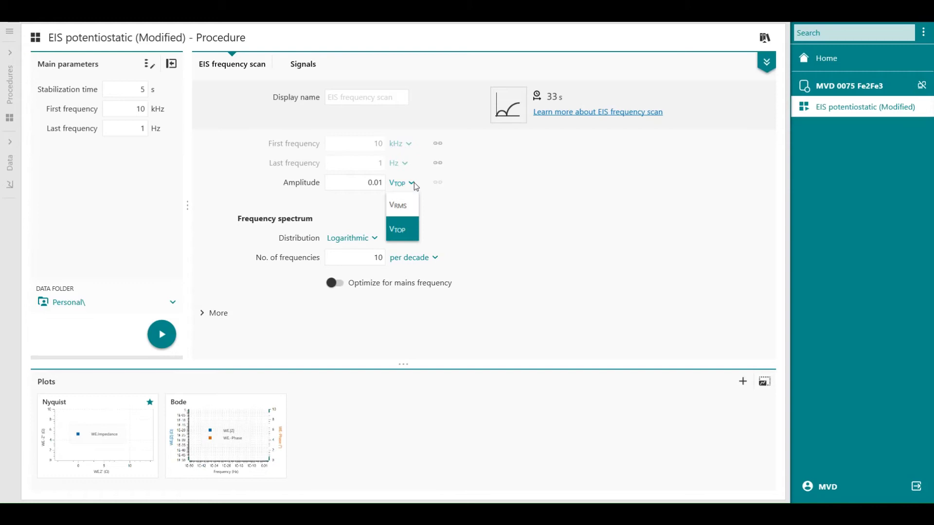
{"action": "left_click", "coordinate": [403, 209]}
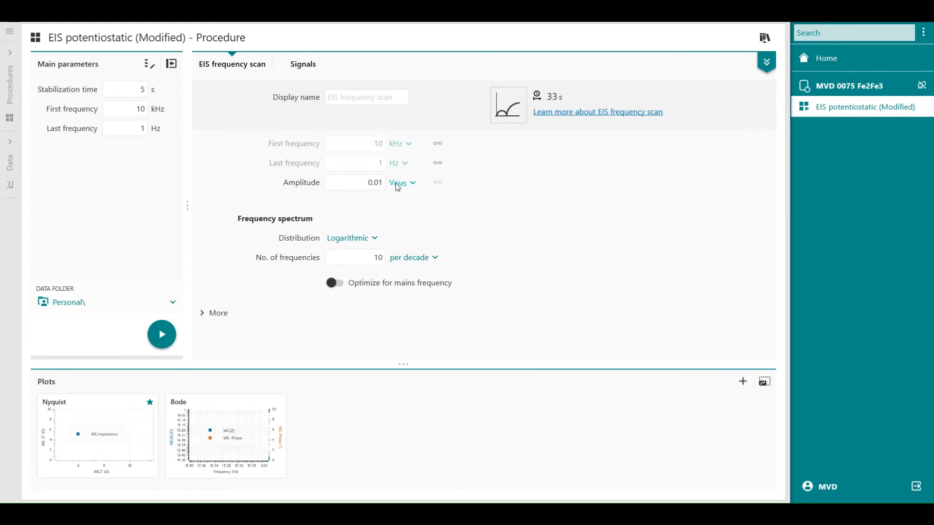
- Link the EIS frequency scan amplitude to the AC perturbation repeat parameter
{"action": "left_click", "coordinate": [439, 182]}
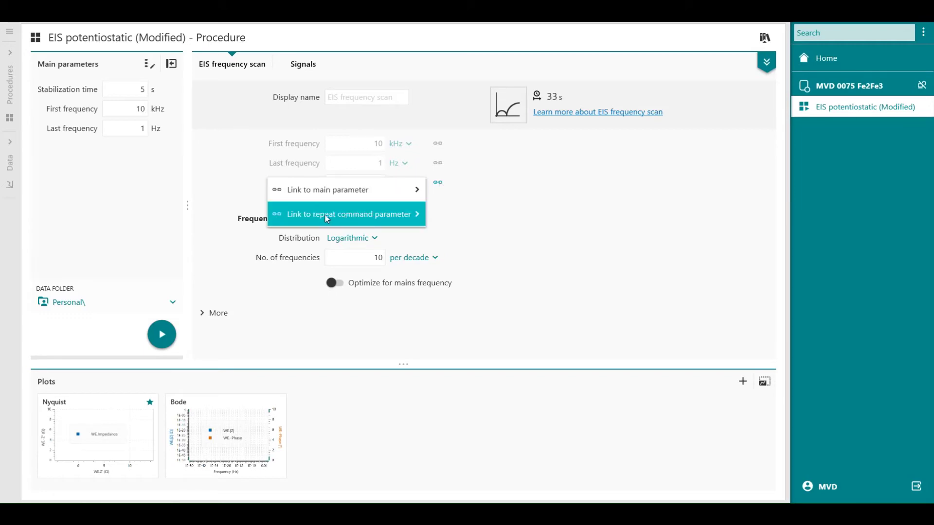
{"action": "mouse_move", "coordinate": [325, 215]}
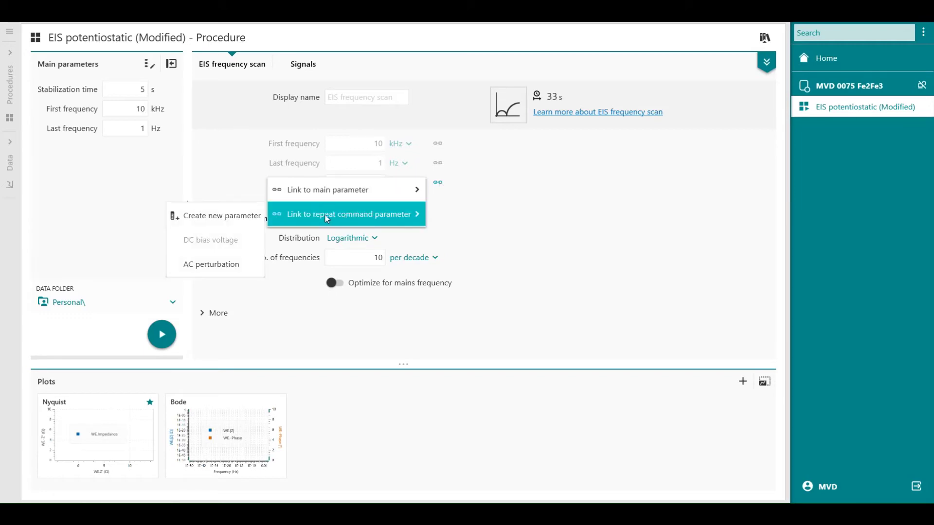
{"action": "left_click", "coordinate": [227, 267]}
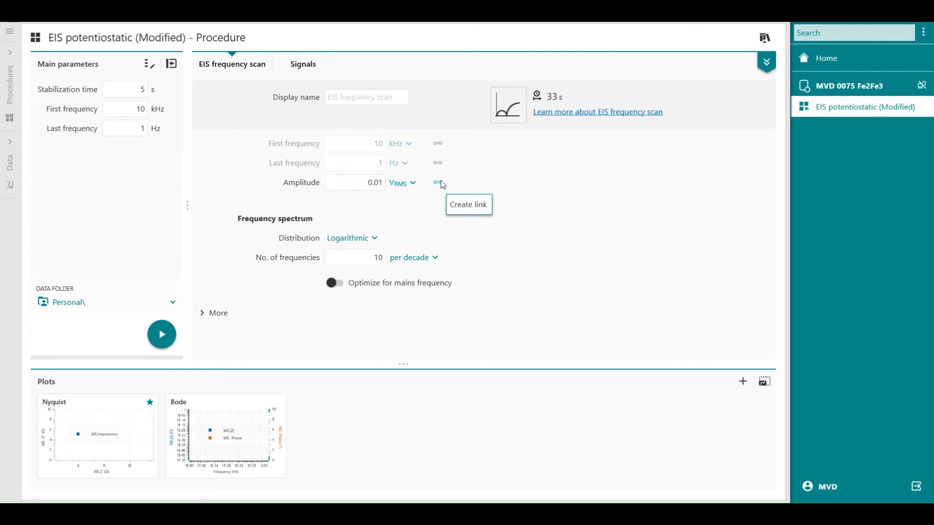
{"action": "left_click", "coordinate": [438, 183]}
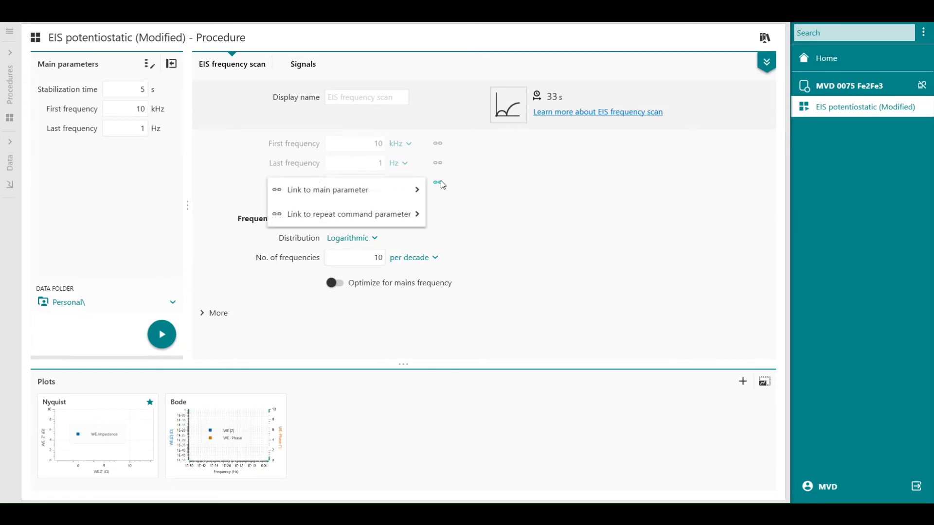
{"action": "mouse_move", "coordinate": [332, 214]}
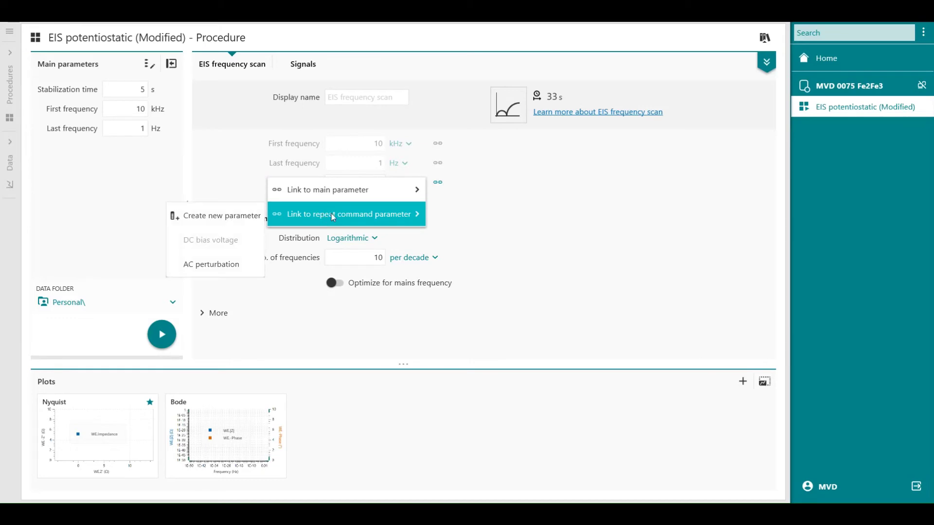
{"action": "left_click", "coordinate": [208, 264]}
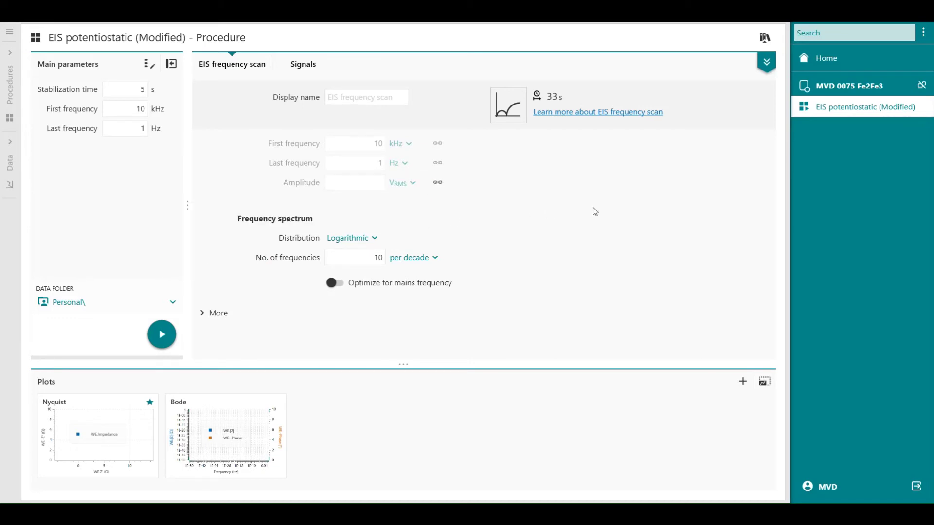
{"action": "left_click", "coordinate": [766, 63]}
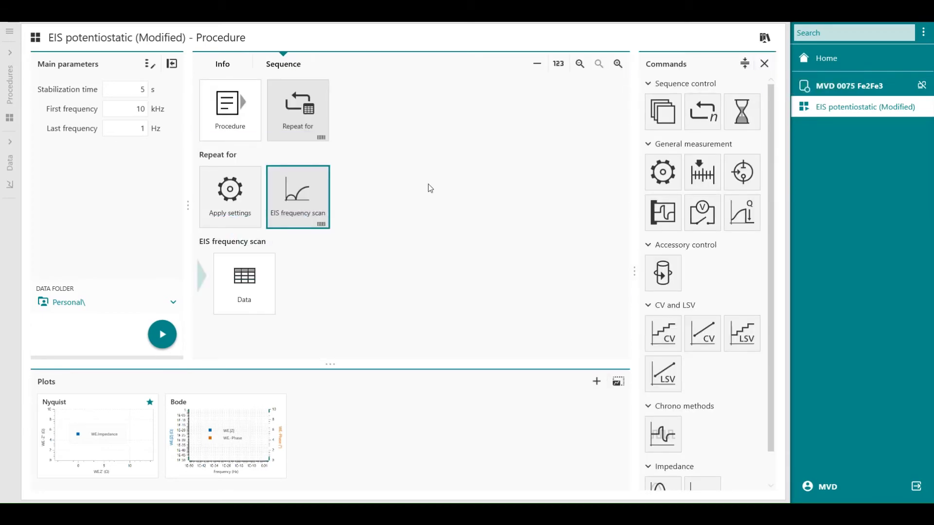
- Change Stabilization time from 5 to 3 s and Last frequency from 1 to 10 Hz
{"action": "left_click", "coordinate": [140, 91]}
{"action": "double_click", "coordinate": [140, 90]}
{"action": "type", "text": "3"}
{"action": "left_click", "coordinate": [122, 110]}
{"action": "left_click", "coordinate": [138, 129]}
{"action": "type", "text": "10"}
{"action": "left_click", "coordinate": [132, 179]}
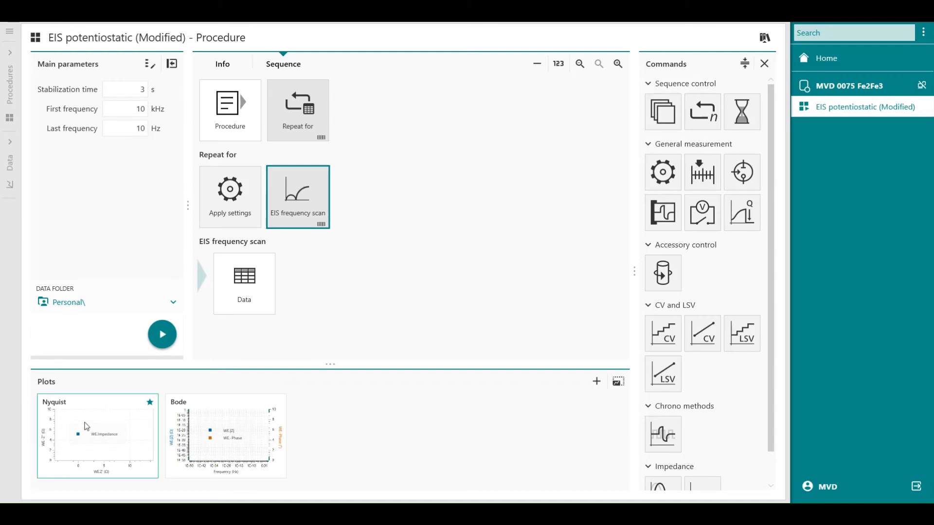
- Set the Nyquist plot's WE.Impedance series colour to the Full Spectrum gradient
{"action": "left_click", "coordinate": [86, 426]}
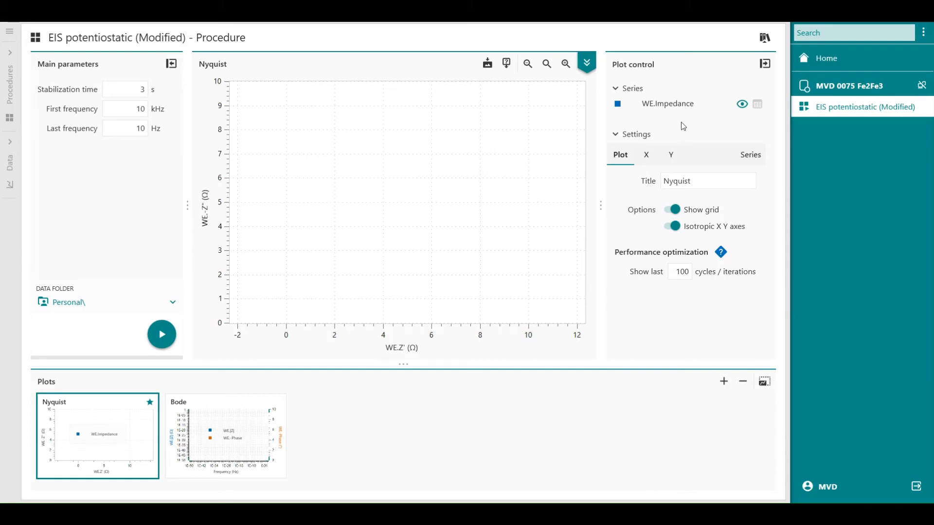
{"action": "left_click", "coordinate": [667, 105]}
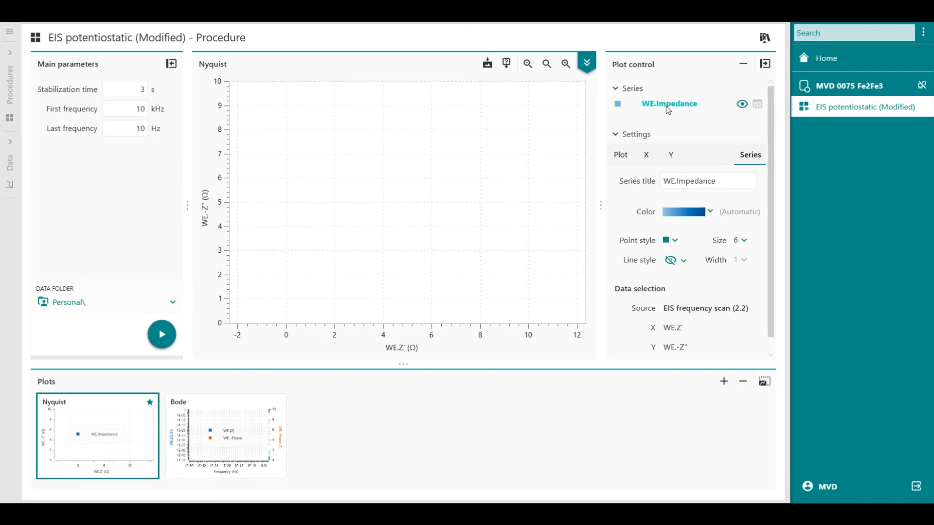
{"action": "left_click", "coordinate": [709, 212]}
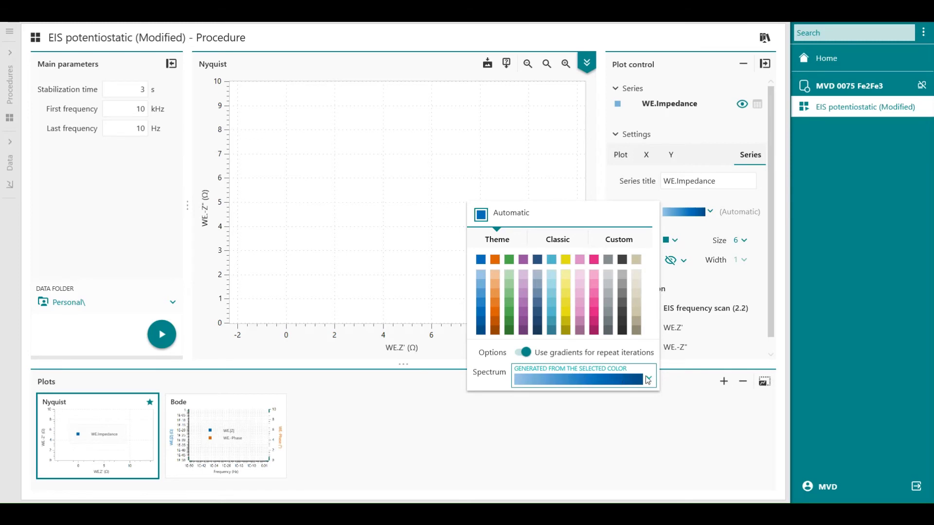
{"action": "left_click", "coordinate": [648, 380]}
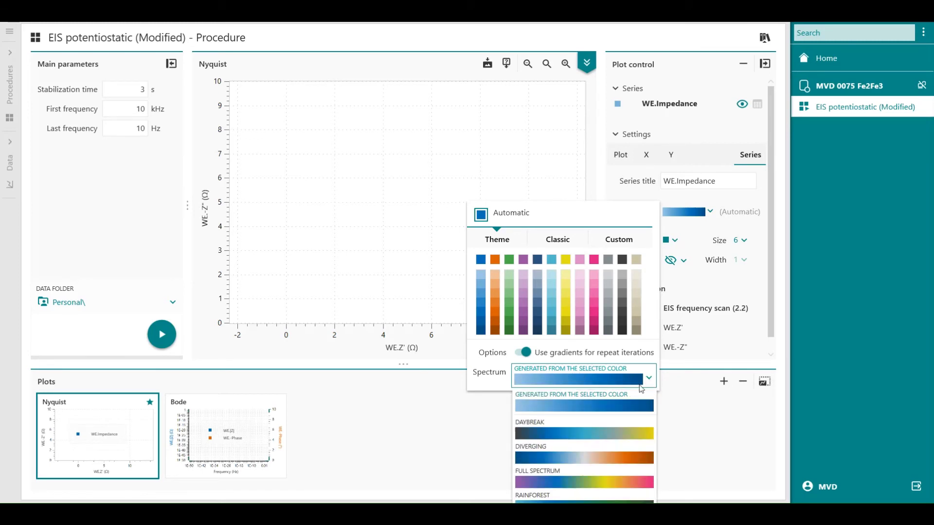
{"action": "left_click", "coordinate": [585, 479]}
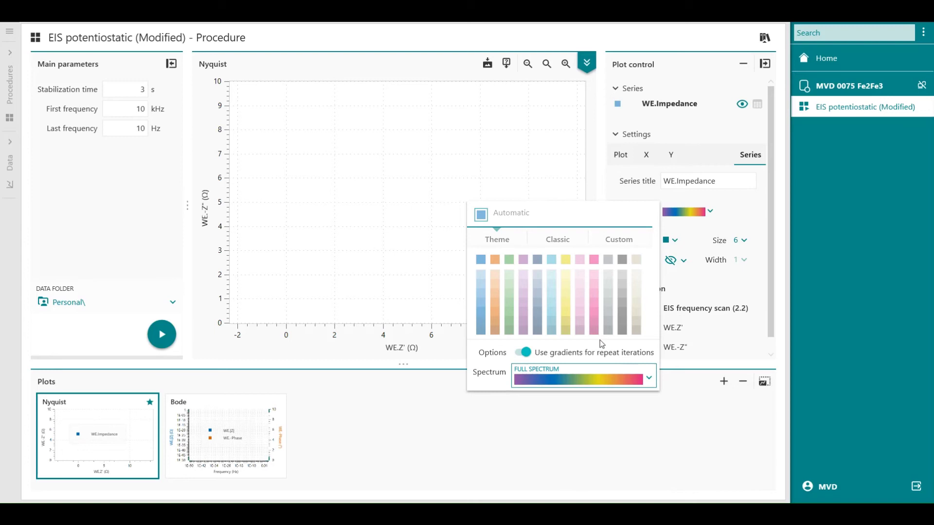
{"action": "left_click", "coordinate": [744, 280]}
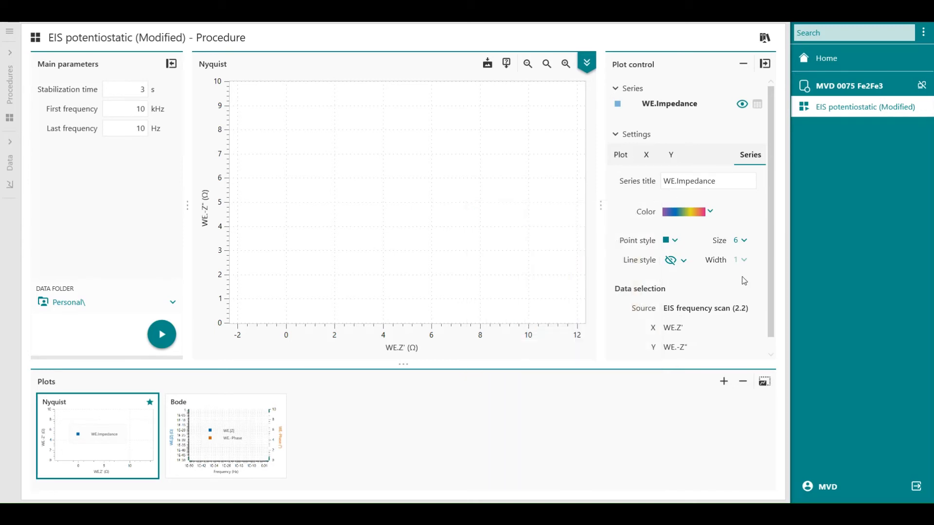
- Start the measurement as Run #18 and expand the Repeat block in its step list
{"action": "left_click", "coordinate": [161, 336]}
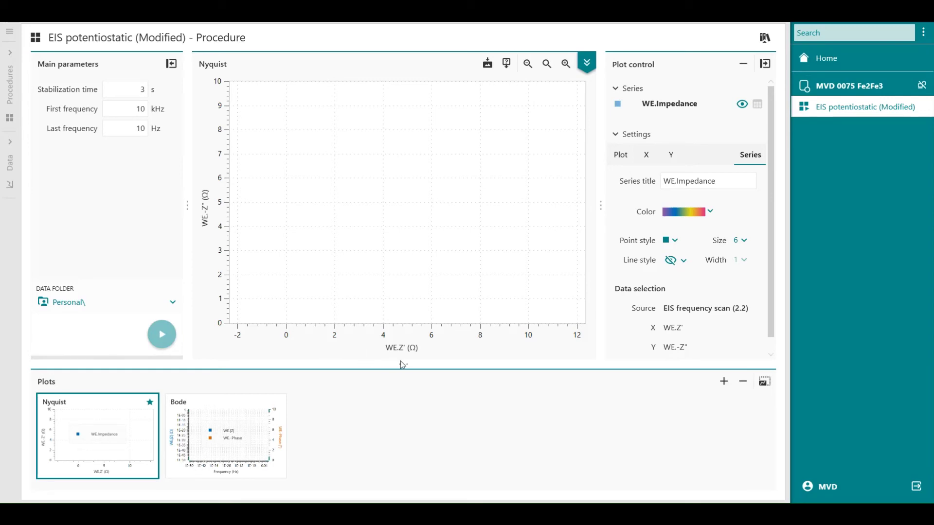
{"action": "left_click_drag", "start_coordinate": [406, 365], "coordinate": [404, 386]}
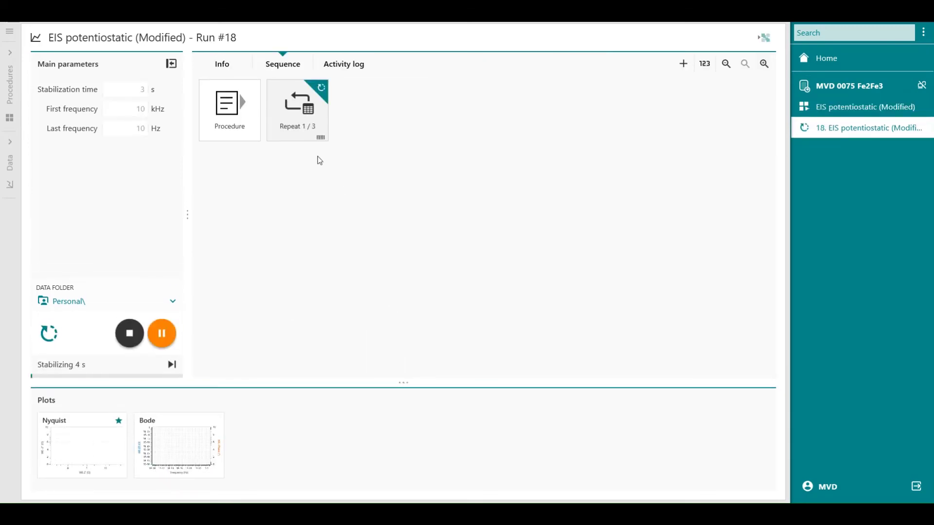
{"action": "left_click", "coordinate": [308, 122]}
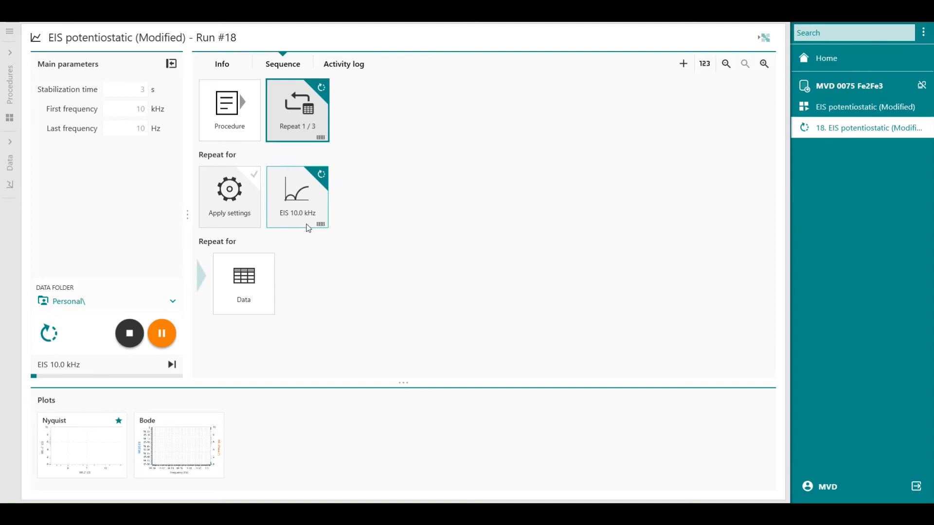
{"action": "left_click_drag", "start_coordinate": [402, 377], "coordinate": [408, 345]}
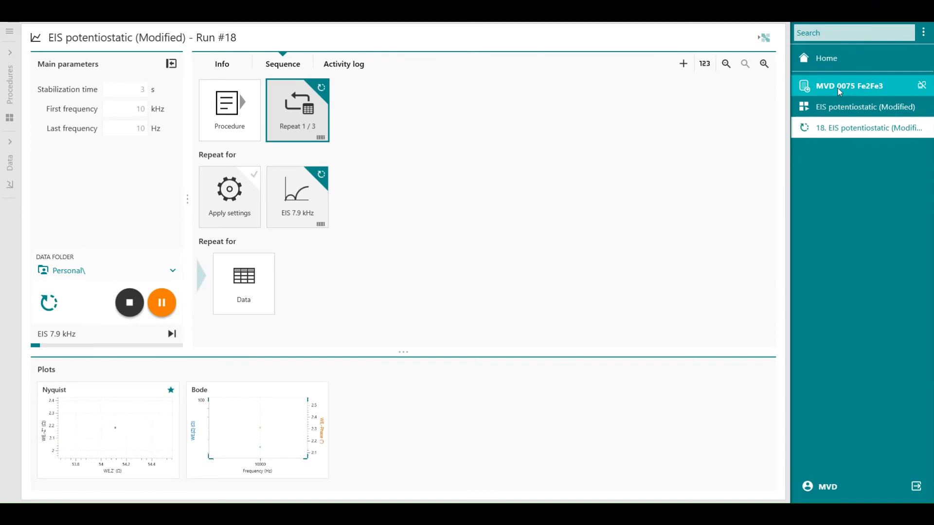
- Check live readings on the Work system page, then return to Run #18 with enlarged plots
{"action": "left_click", "coordinate": [868, 87]}
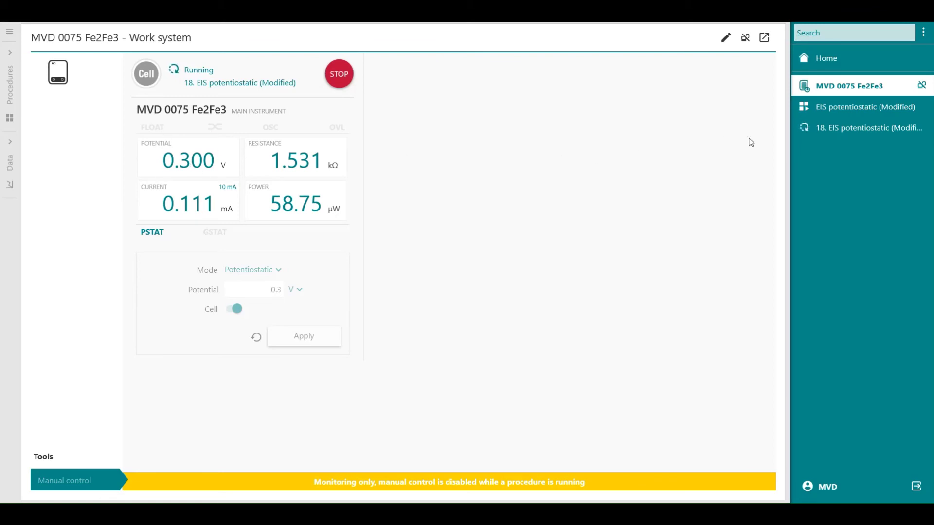
{"action": "left_click", "coordinate": [833, 107]}
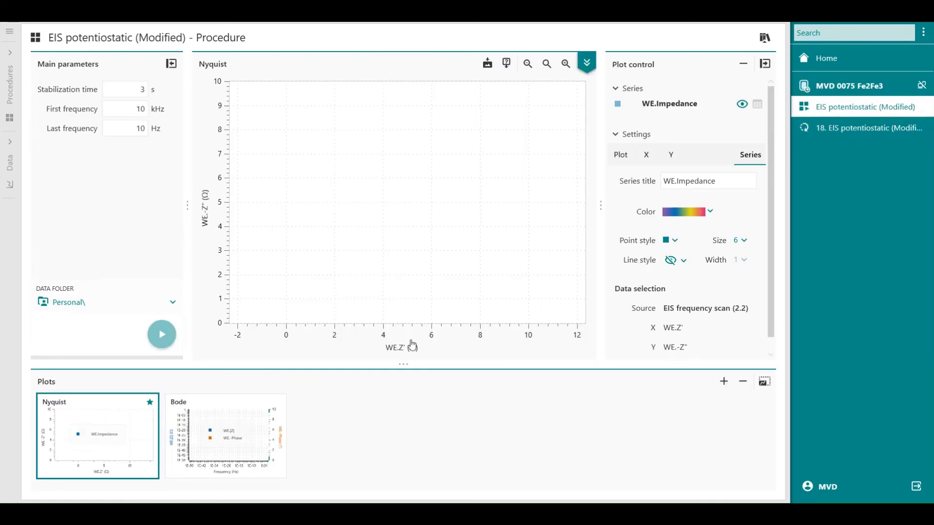
{"action": "left_click", "coordinate": [845, 124]}
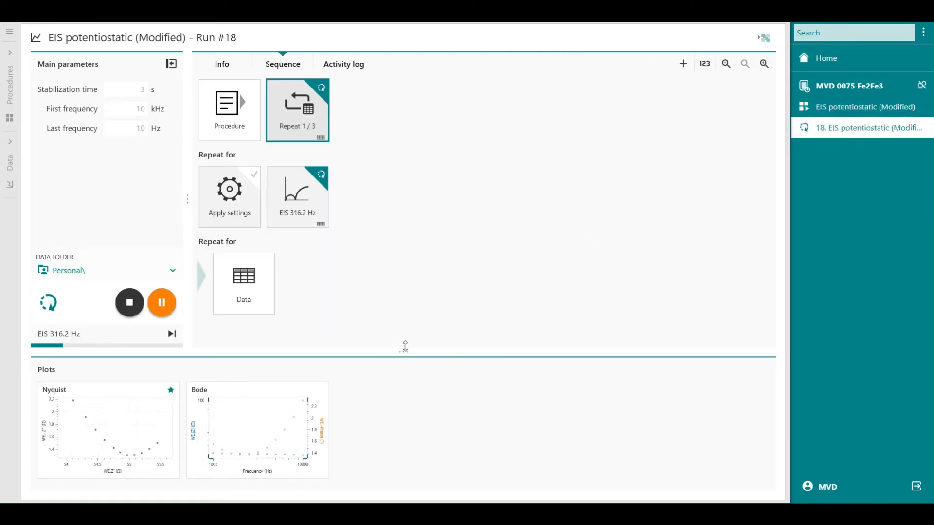
{"action": "left_click_drag", "start_coordinate": [405, 346], "coordinate": [410, 314]}
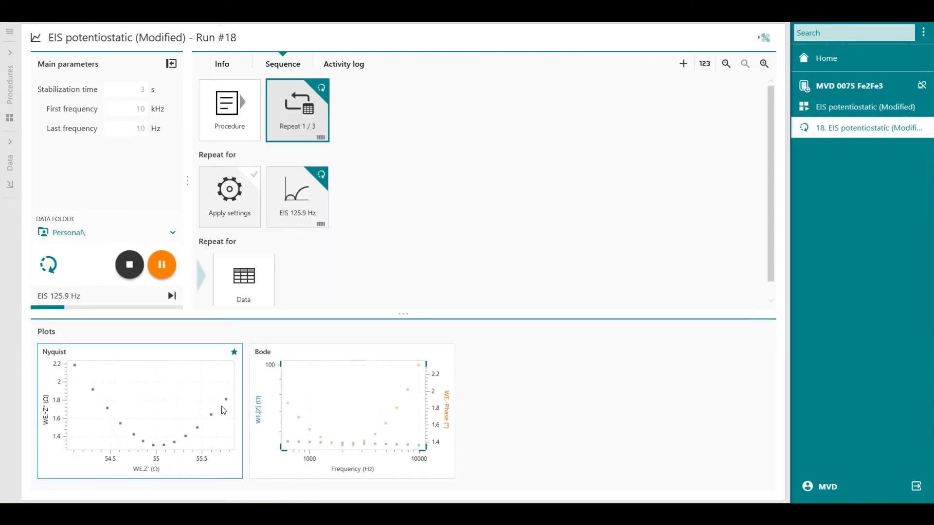
- View the live Nyquist plot full size with a widened panel, then return to the sequence
{"action": "left_click", "coordinate": [206, 397]}
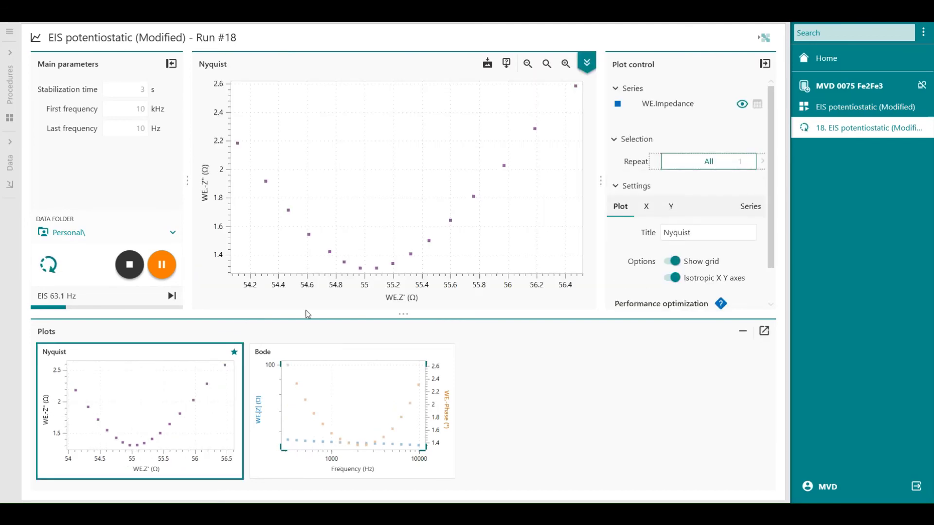
{"action": "left_click_drag", "start_coordinate": [398, 316], "coordinate": [404, 349]}
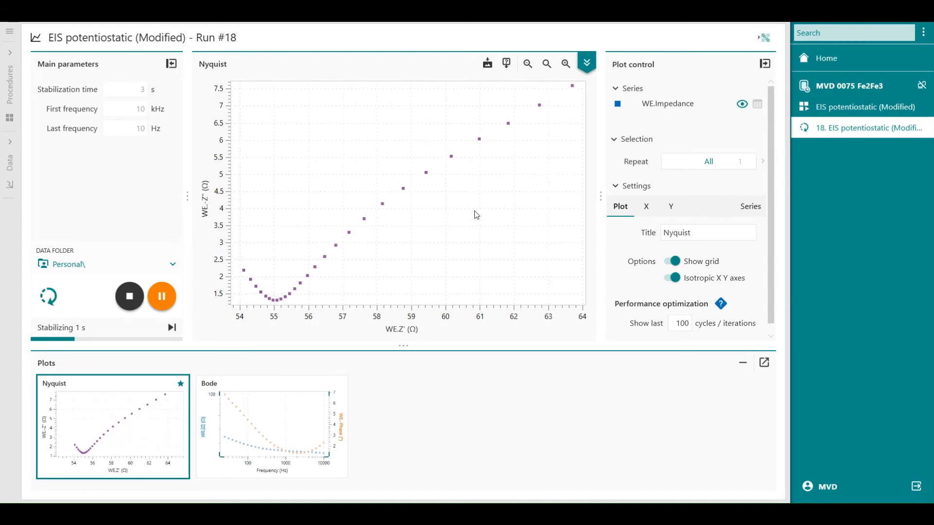
{"action": "left_click", "coordinate": [585, 65]}
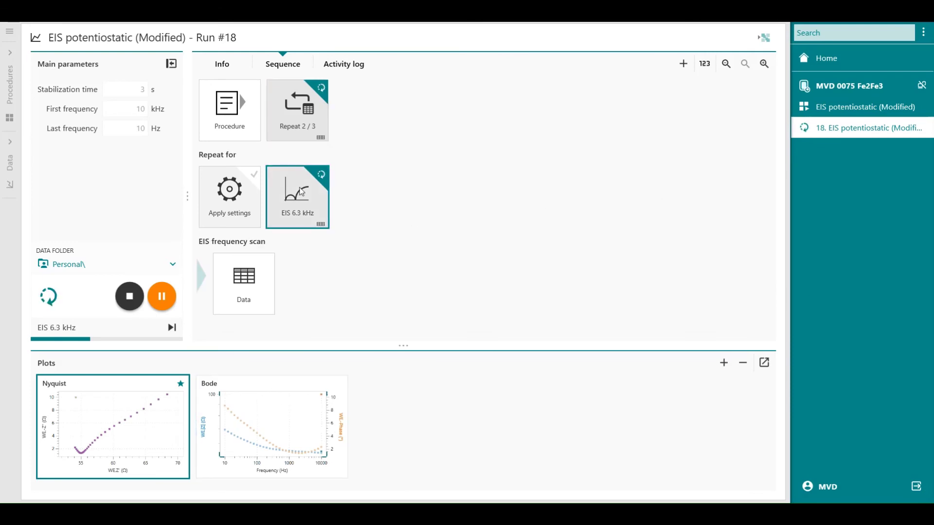
- Reopen the Nyquist plot, check live readings on the Work system page, and return to Run #18
{"action": "left_click", "coordinate": [128, 392]}
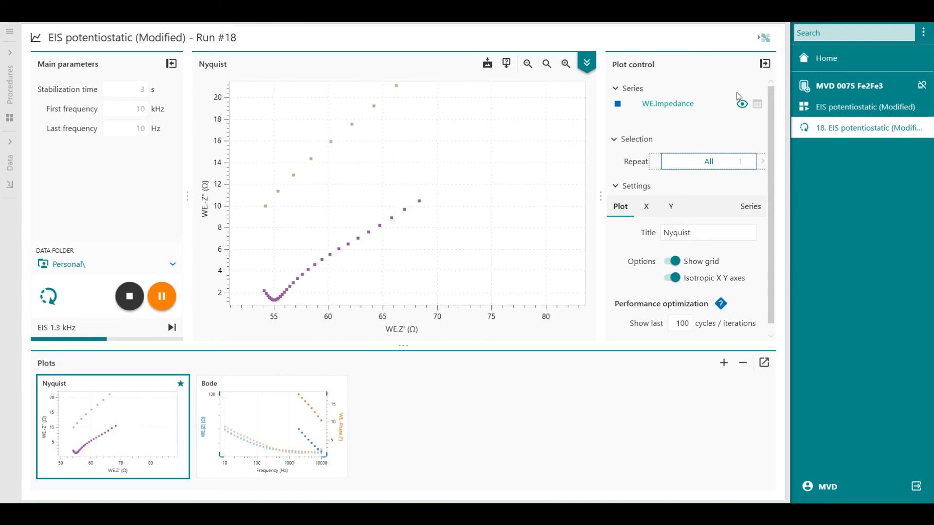
{"action": "left_click", "coordinate": [835, 88]}
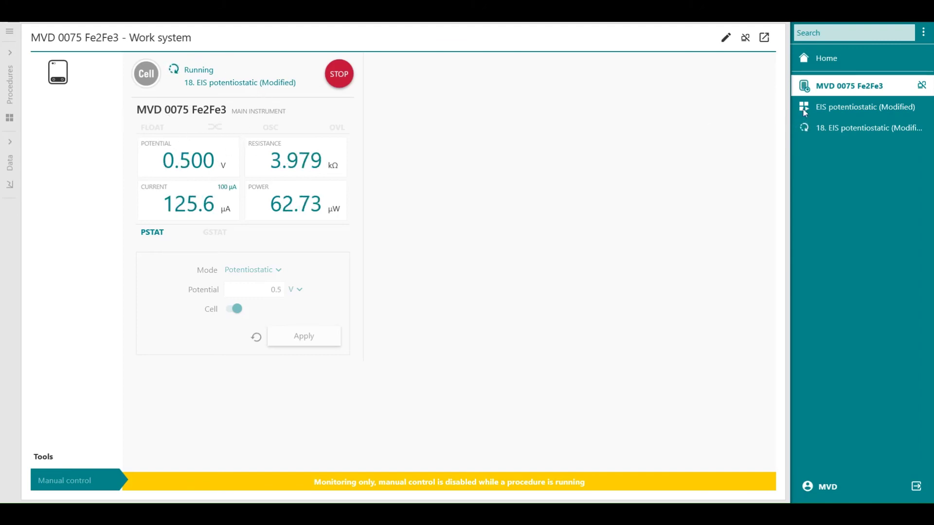
{"action": "left_click", "coordinate": [834, 124]}
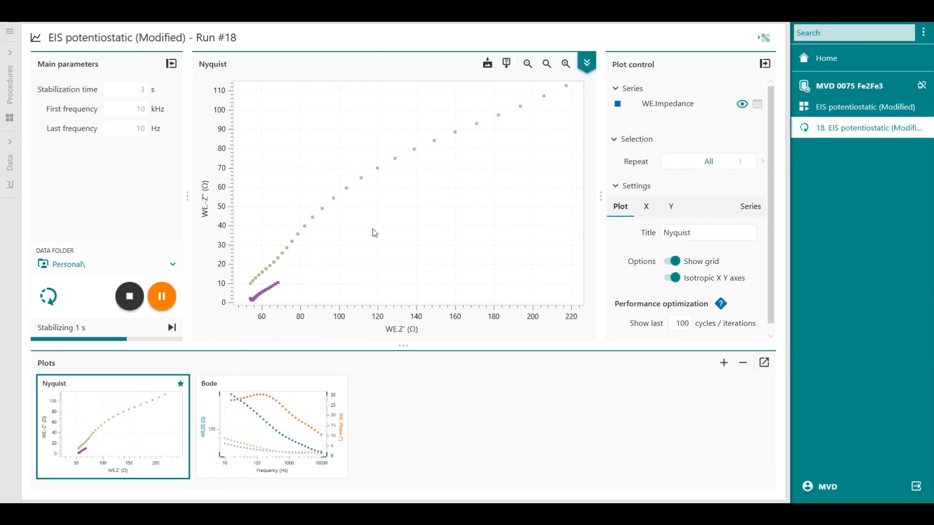